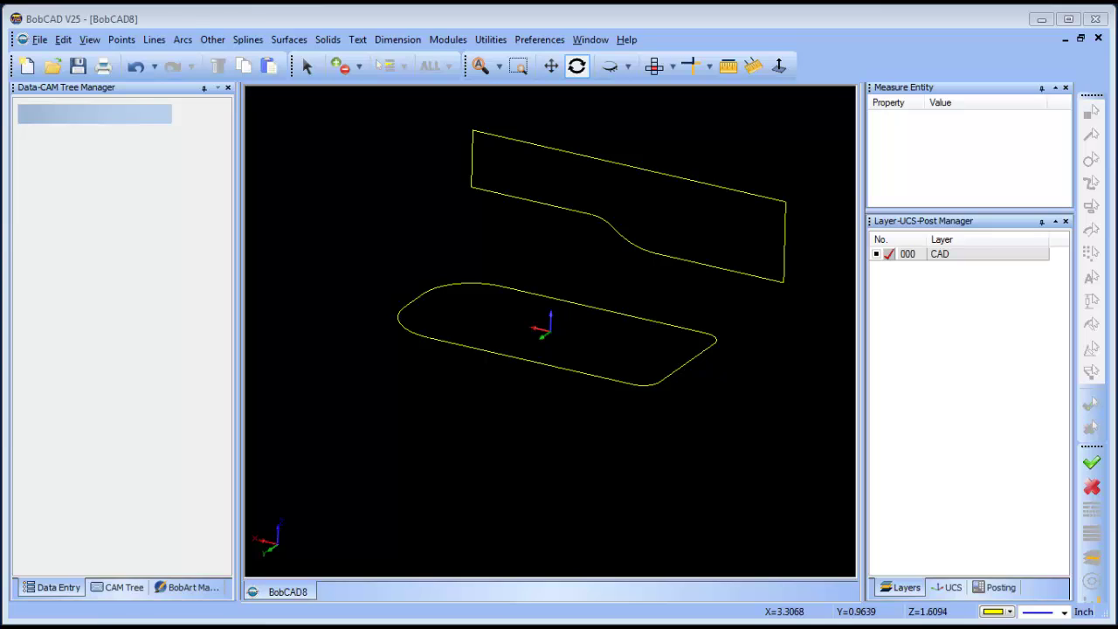
Add a new layer and extrude the rounded outline 1.0000 into a solid
right_click(974, 255)
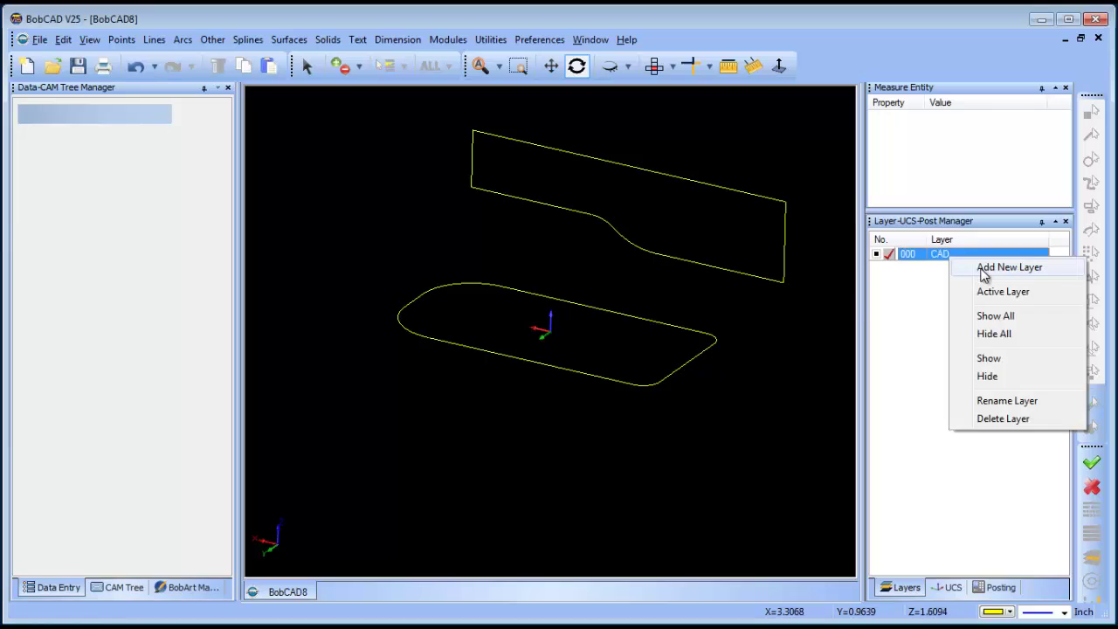
click(1009, 265)
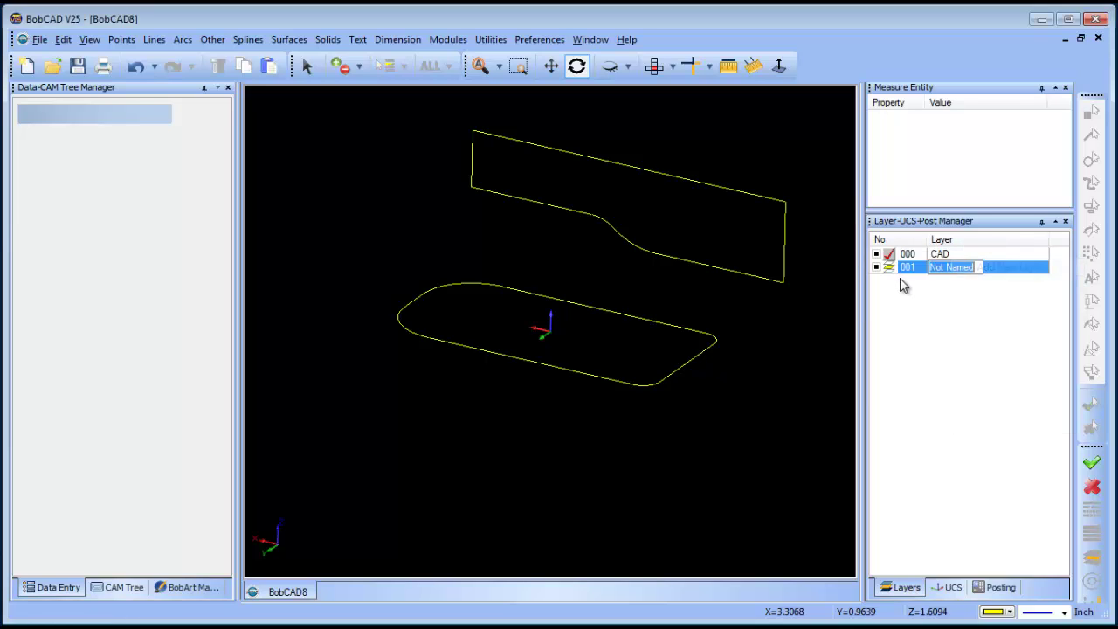
click(289, 39)
click(322, 91)
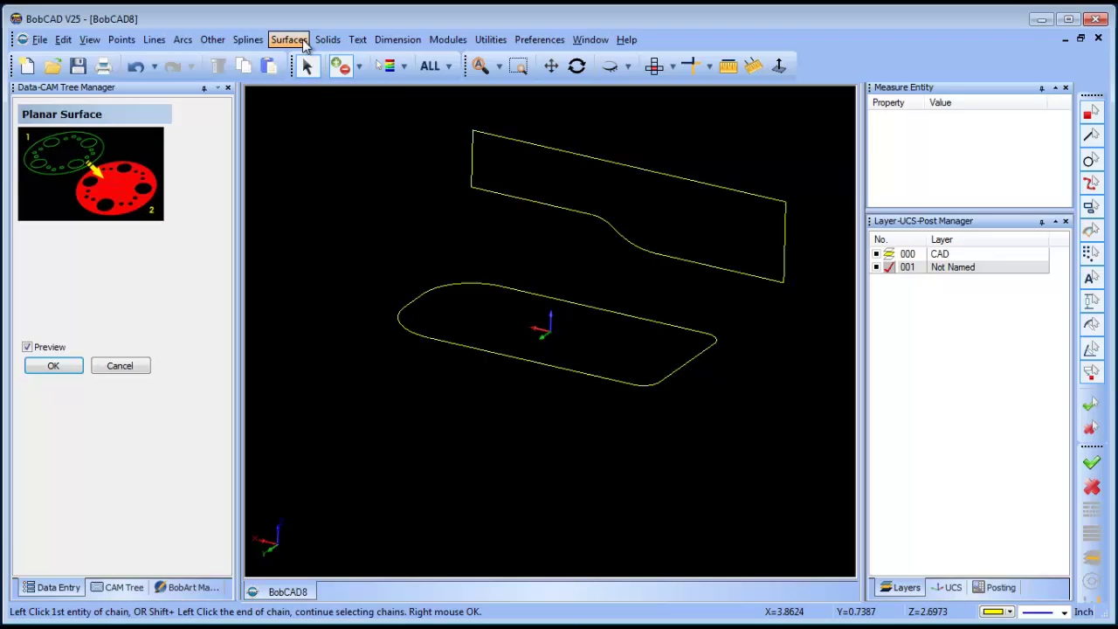
click(290, 40)
click(320, 111)
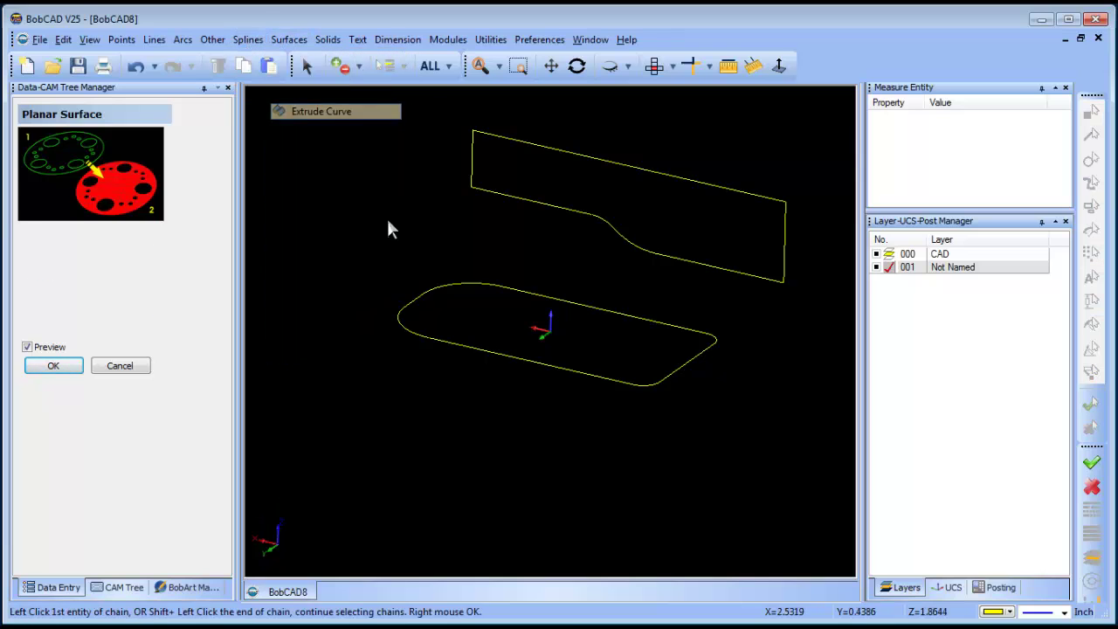
click(419, 300)
right_click(361, 236)
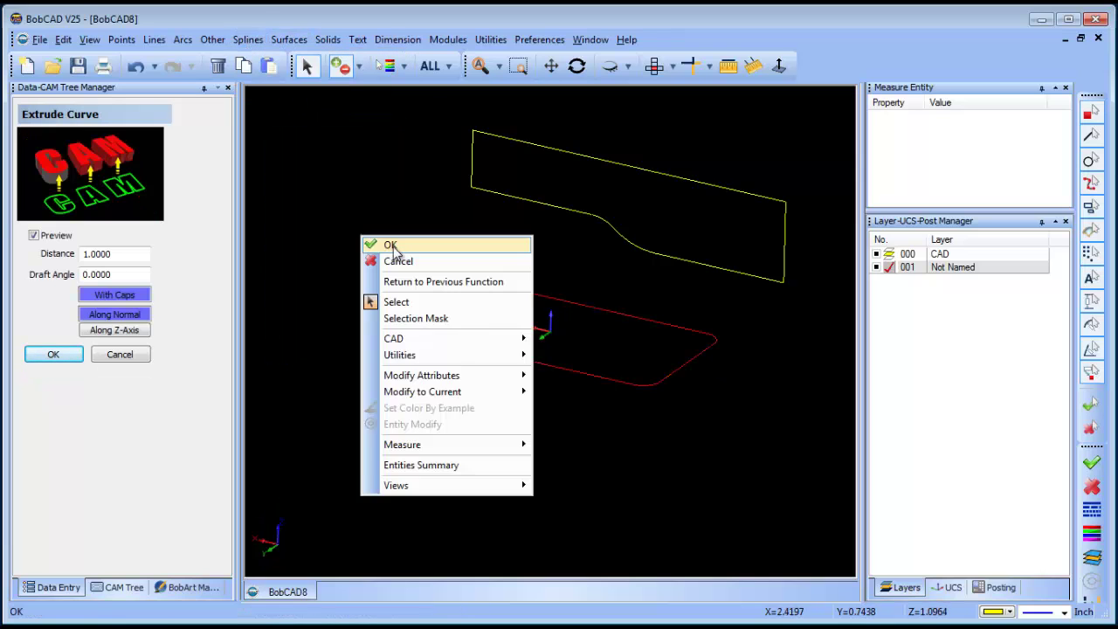
click(393, 244)
click(53, 354)
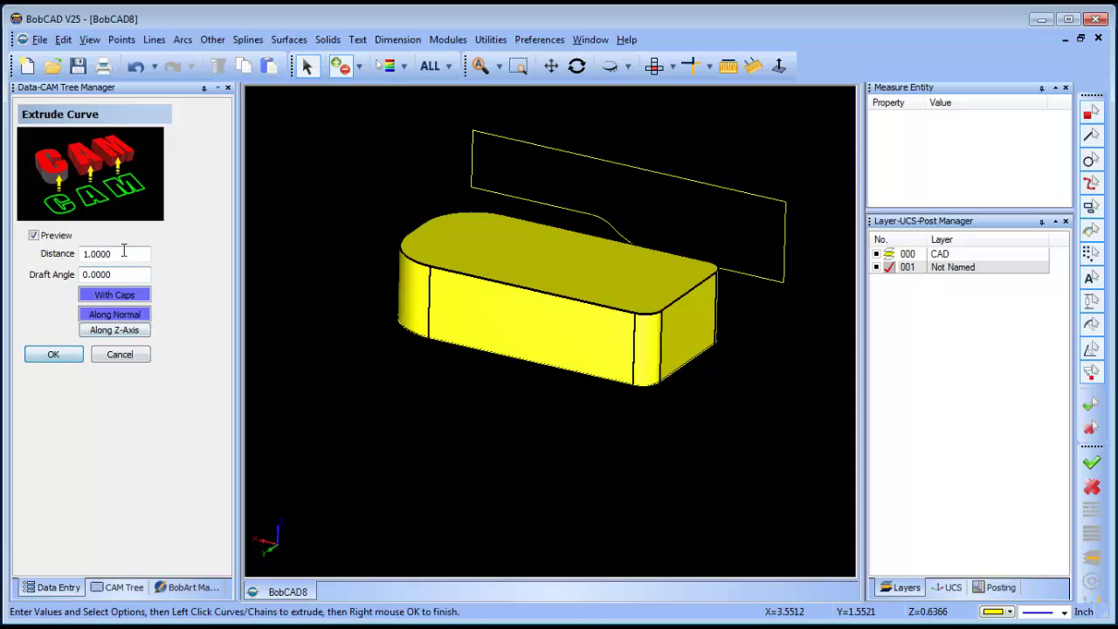
Extrude the profile curve a distance of -4.0000 into a large block
click(471, 162)
right_click(409, 151)
click(433, 161)
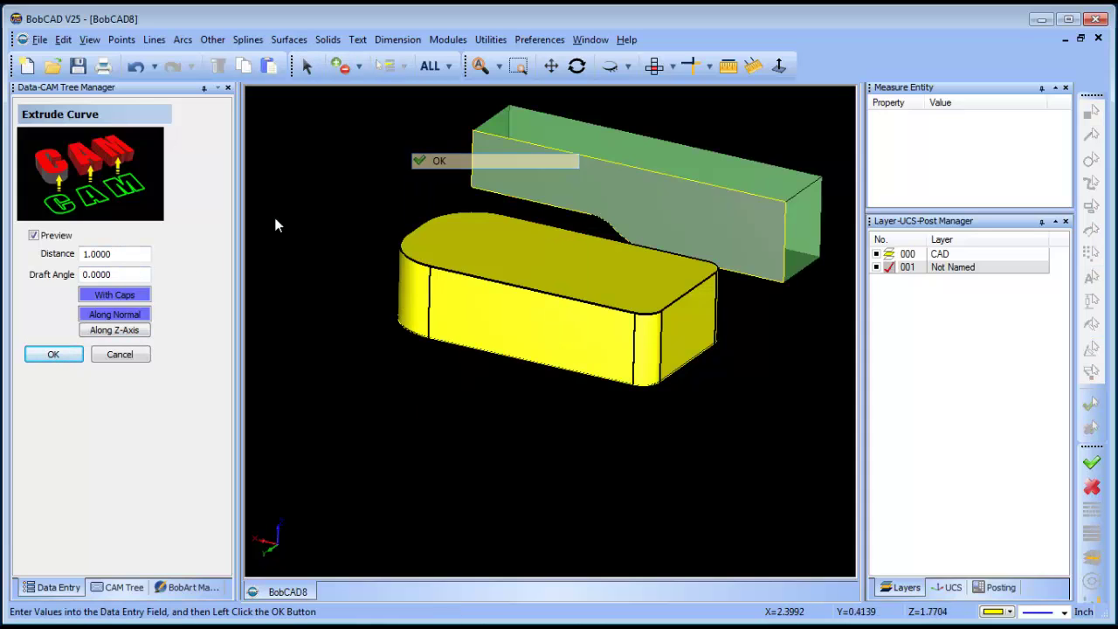
click(135, 255)
text(-4)
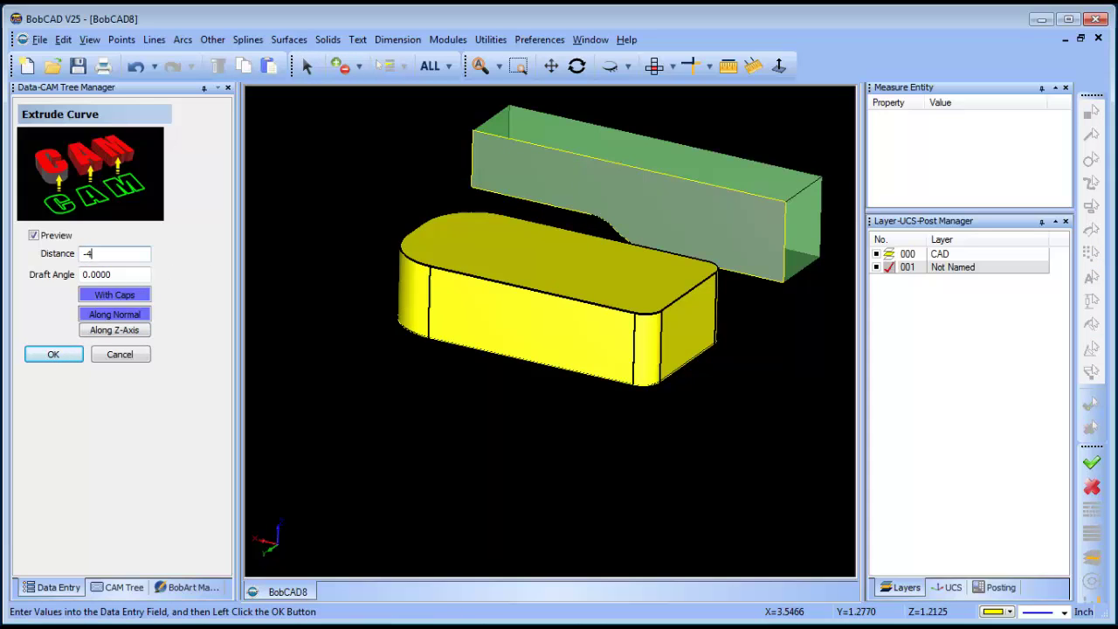
click(53, 354)
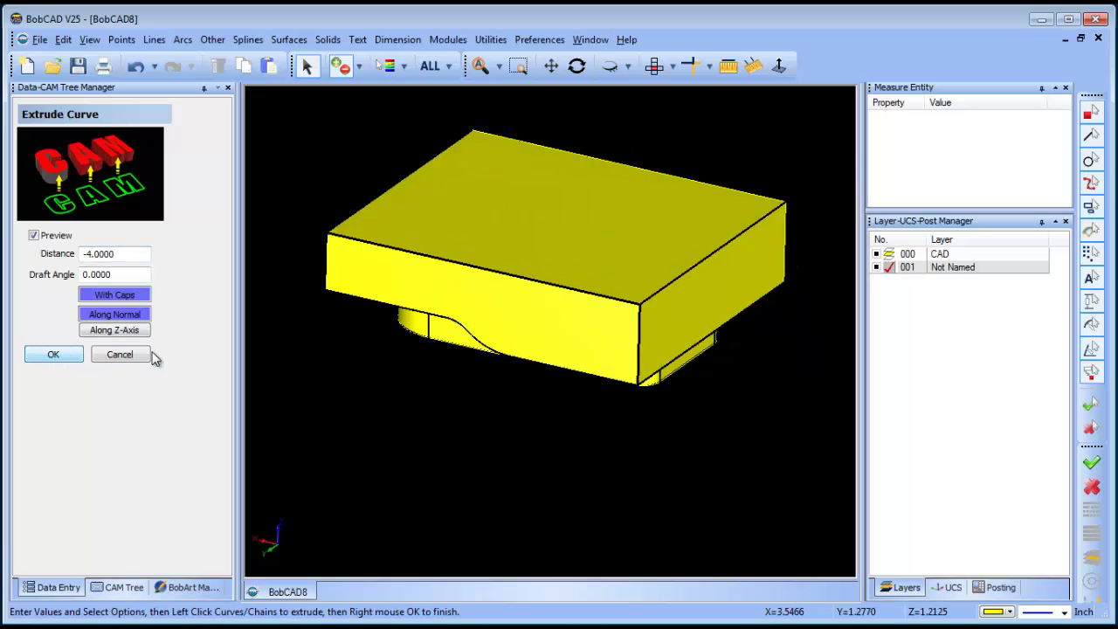
click(119, 354)
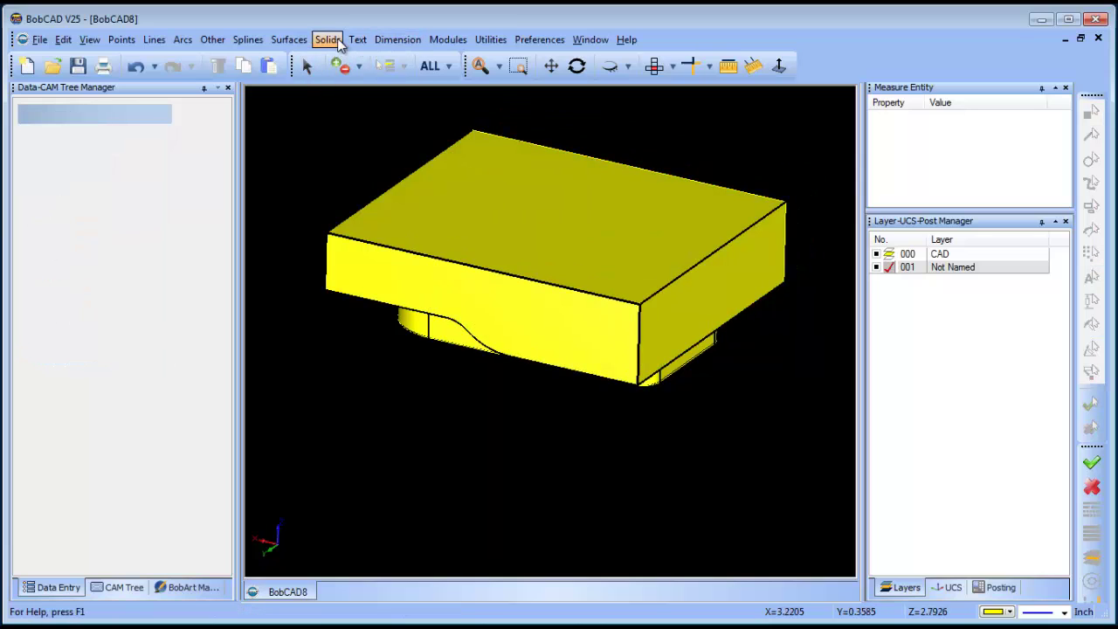
Subtract the large block from the rounded solid, then hide CAD layer 000's curves
click(338, 43)
click(356, 177)
click(409, 325)
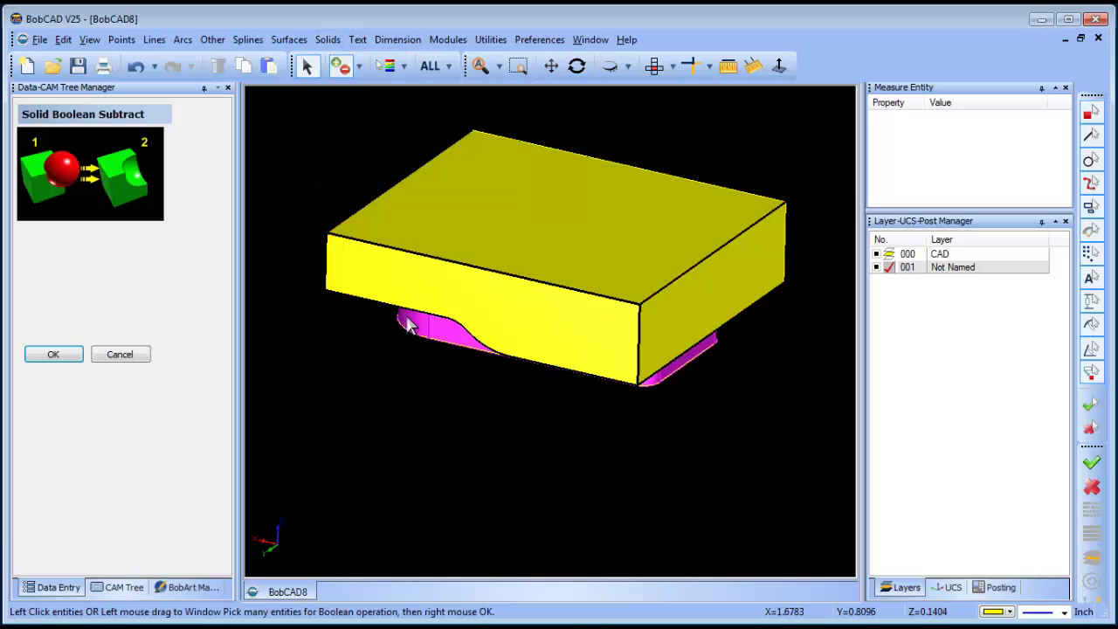
click(402, 285)
right_click(322, 141)
click(355, 152)
right_click(339, 148)
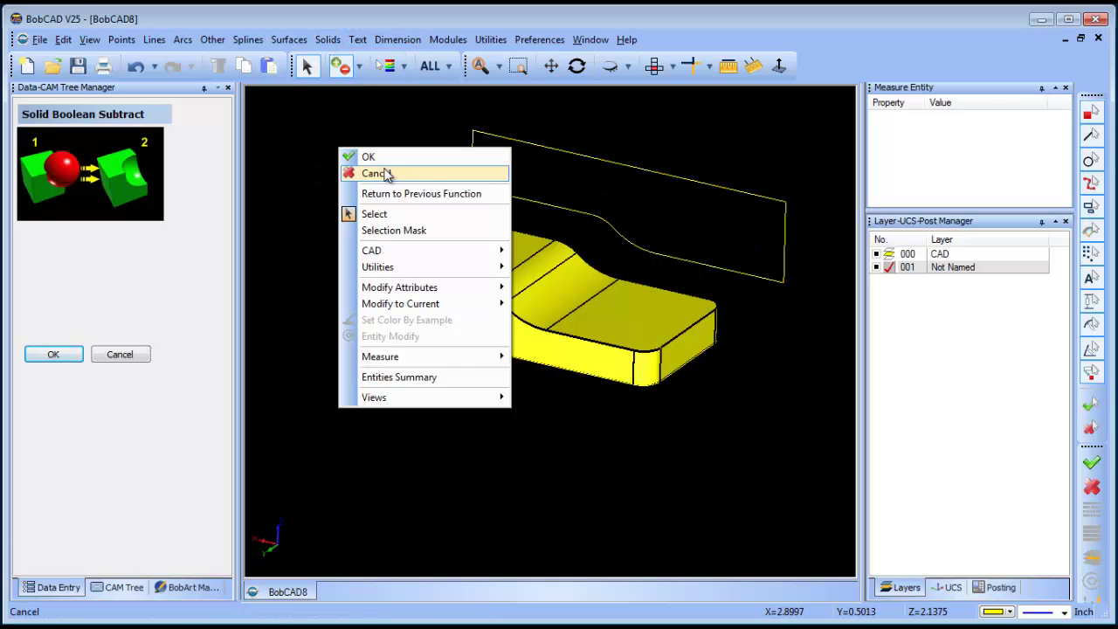
click(387, 174)
click(876, 253)
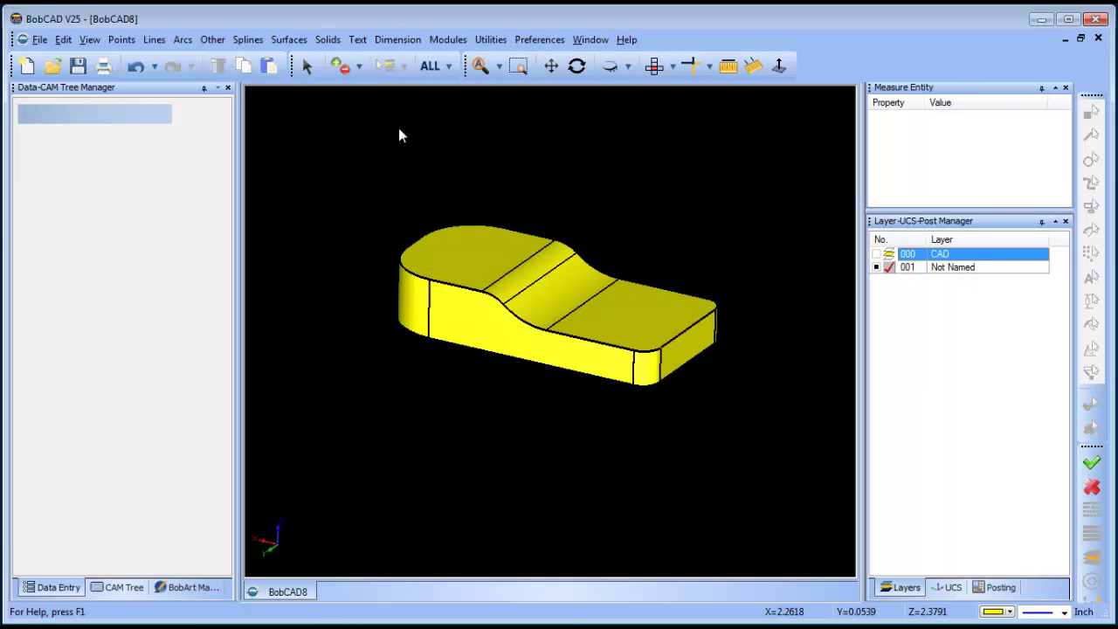
click(328, 39)
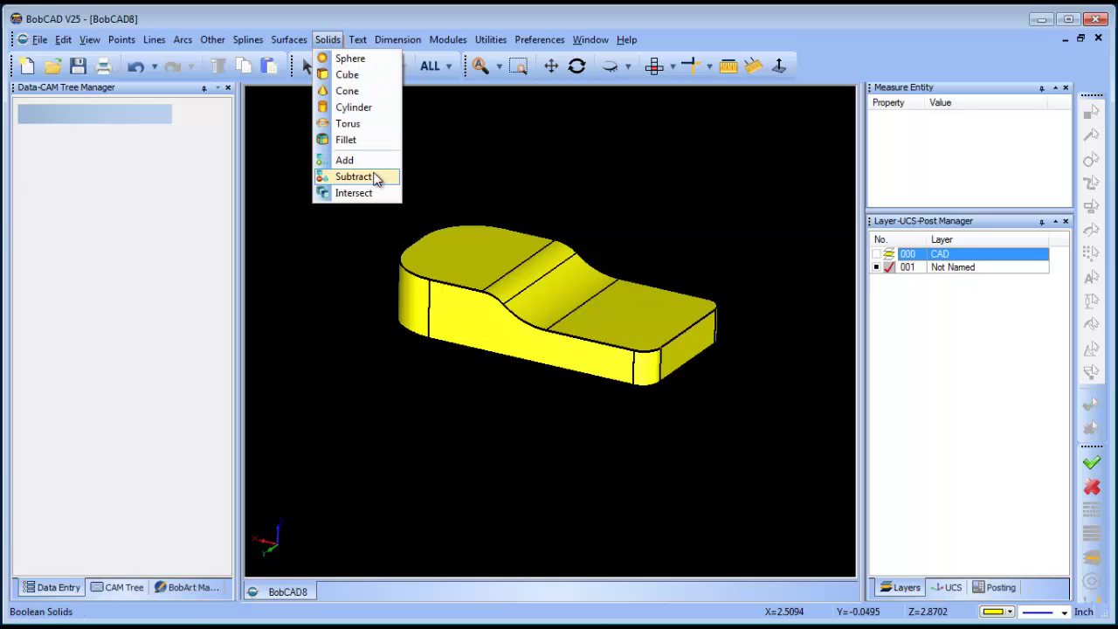
Apply a 0.2500 Chamfer to the part's top edge and orbit to inspect it
click(358, 141)
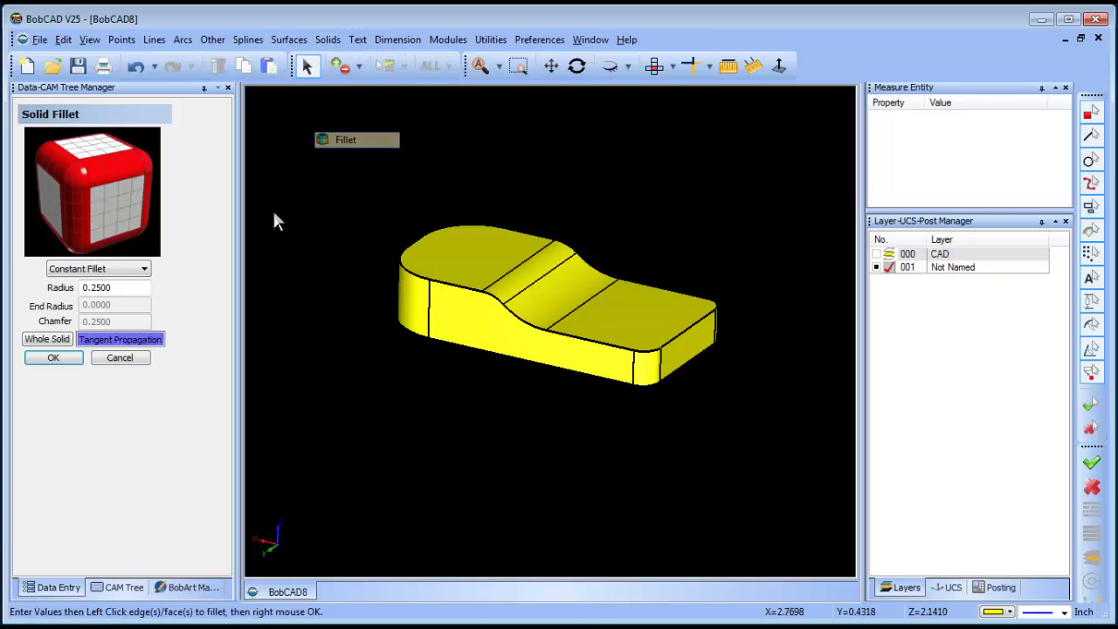
click(142, 269)
click(125, 304)
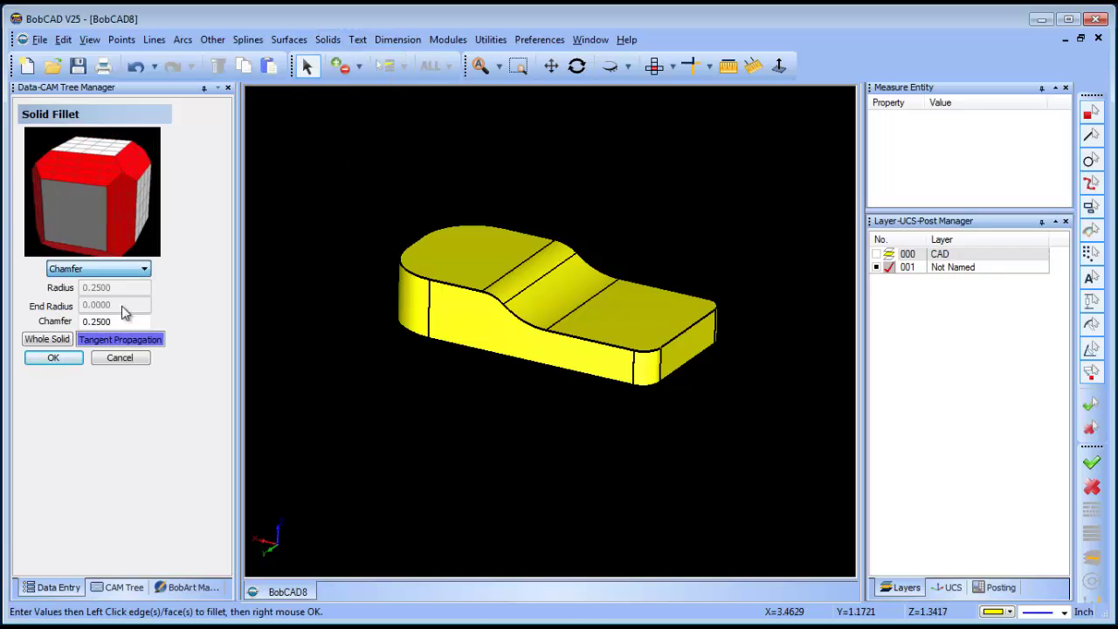
click(416, 282)
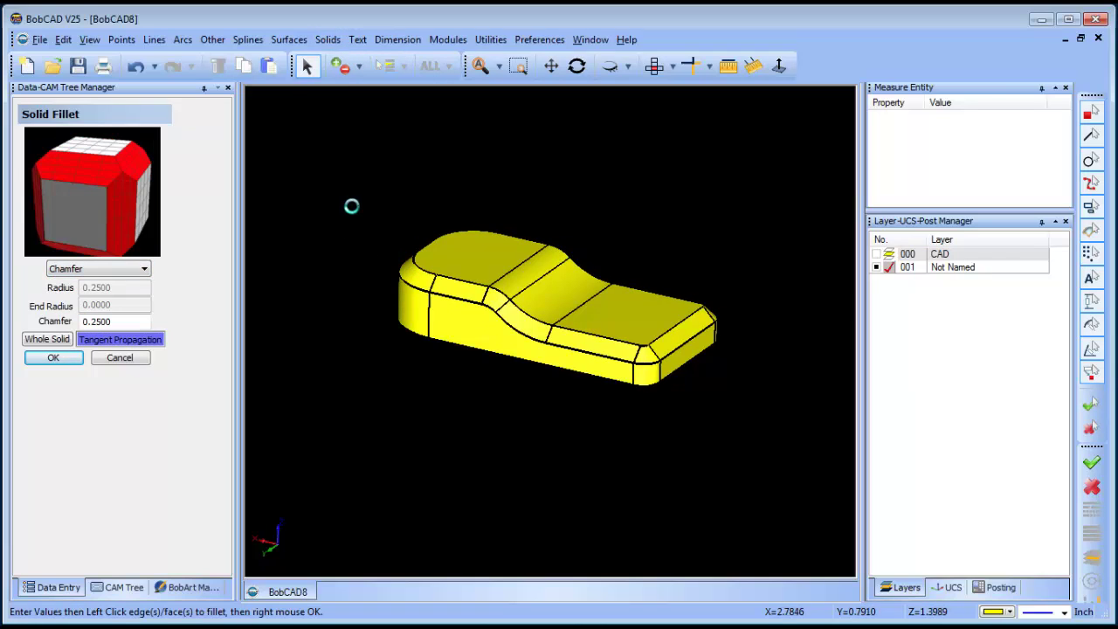
right_click(432, 161)
click(470, 185)
click(576, 65)
drag(601, 368, 559, 385)
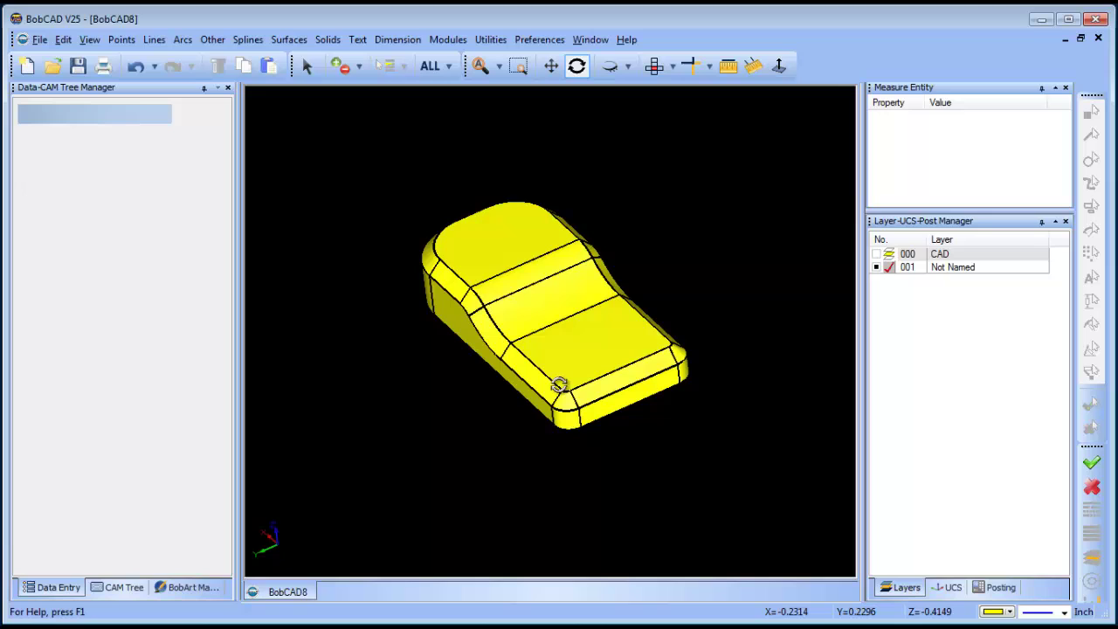
Define the chamfered solid model as the Milling Stock in the stock wizard
click(114, 587)
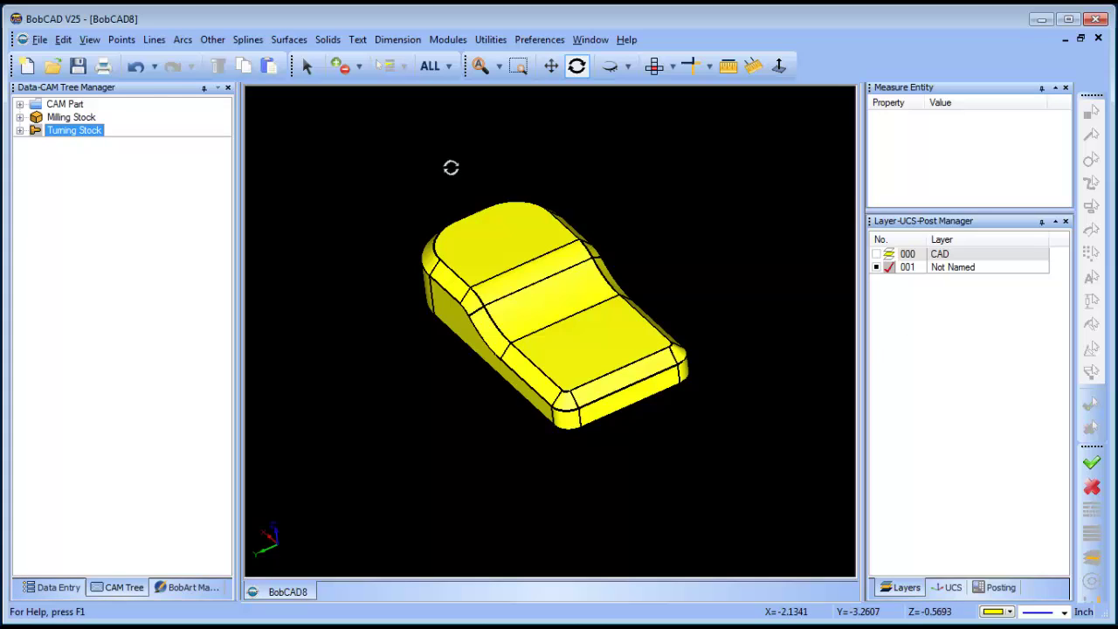
click(136, 65)
right_click(62, 117)
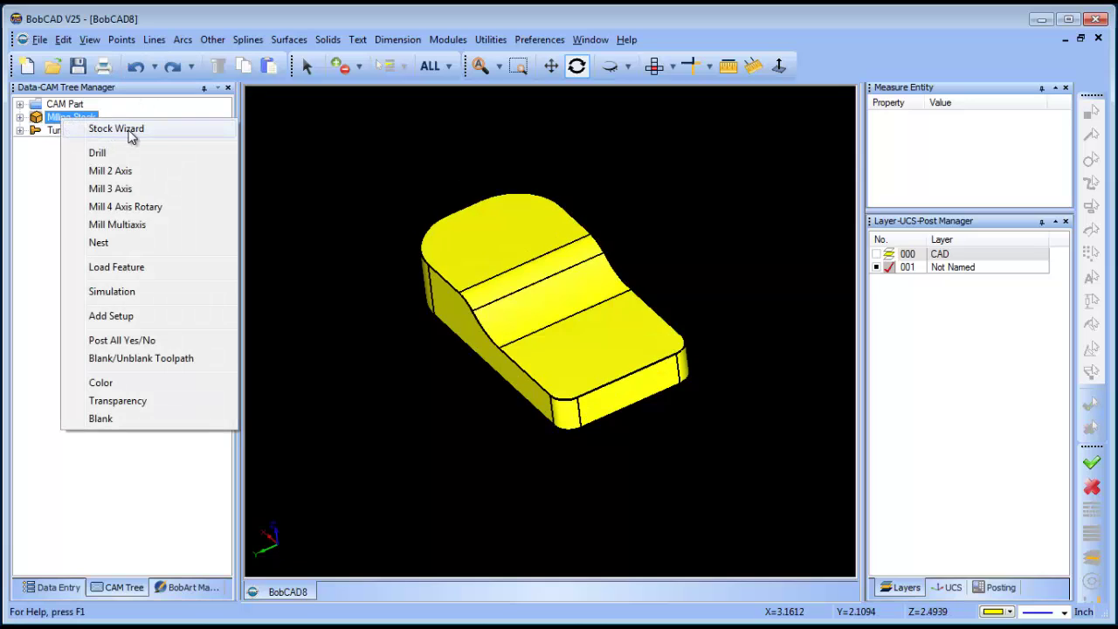
click(131, 130)
click(53, 228)
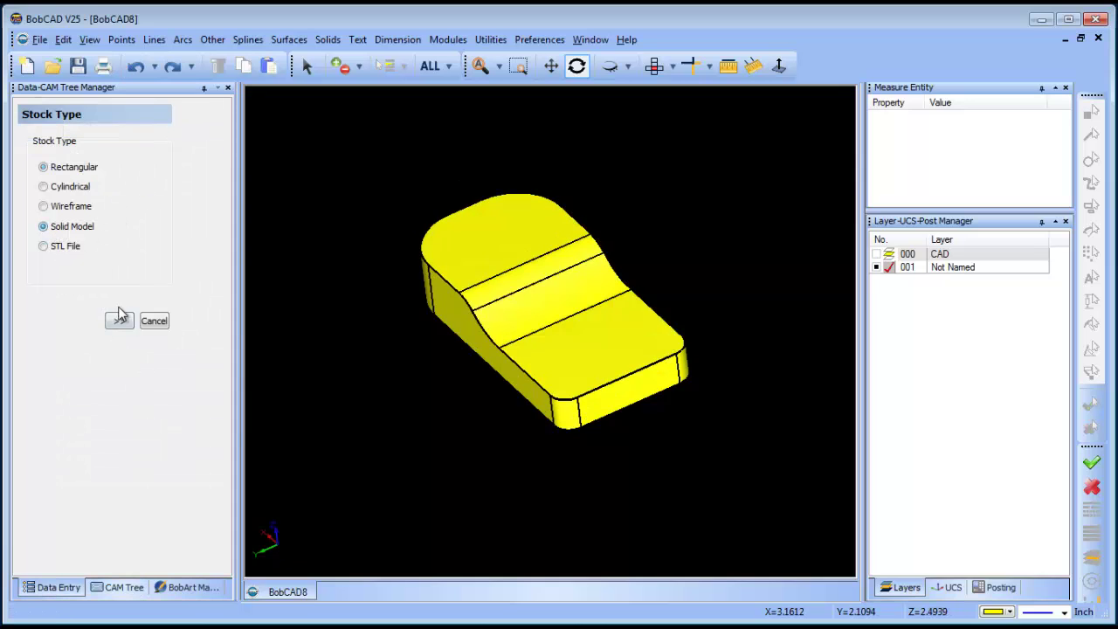
click(119, 321)
click(97, 167)
click(442, 232)
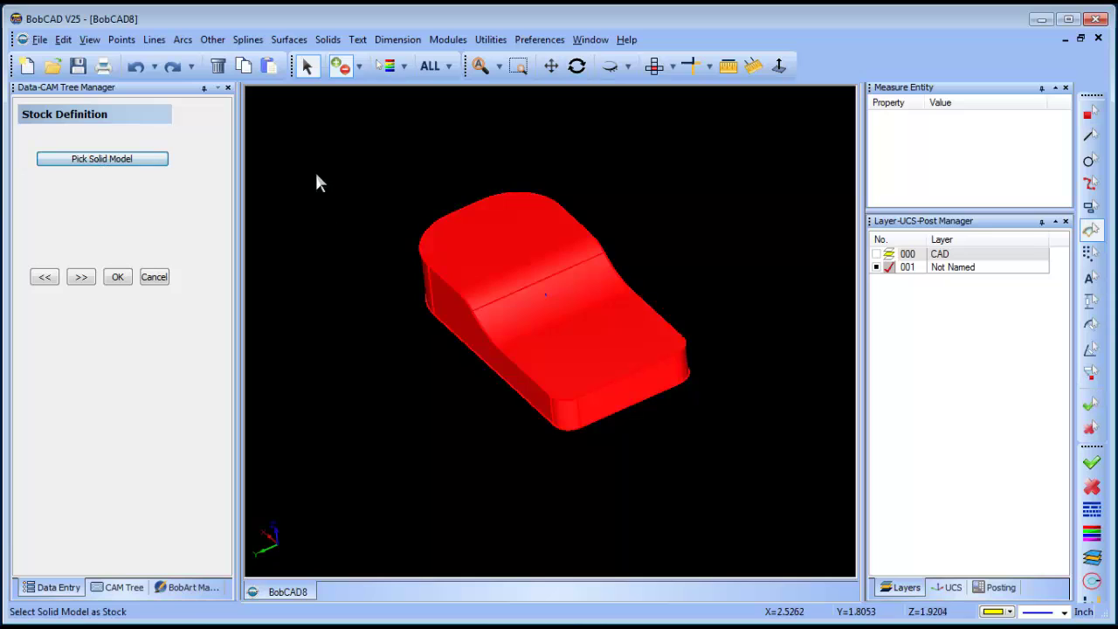
click(82, 277)
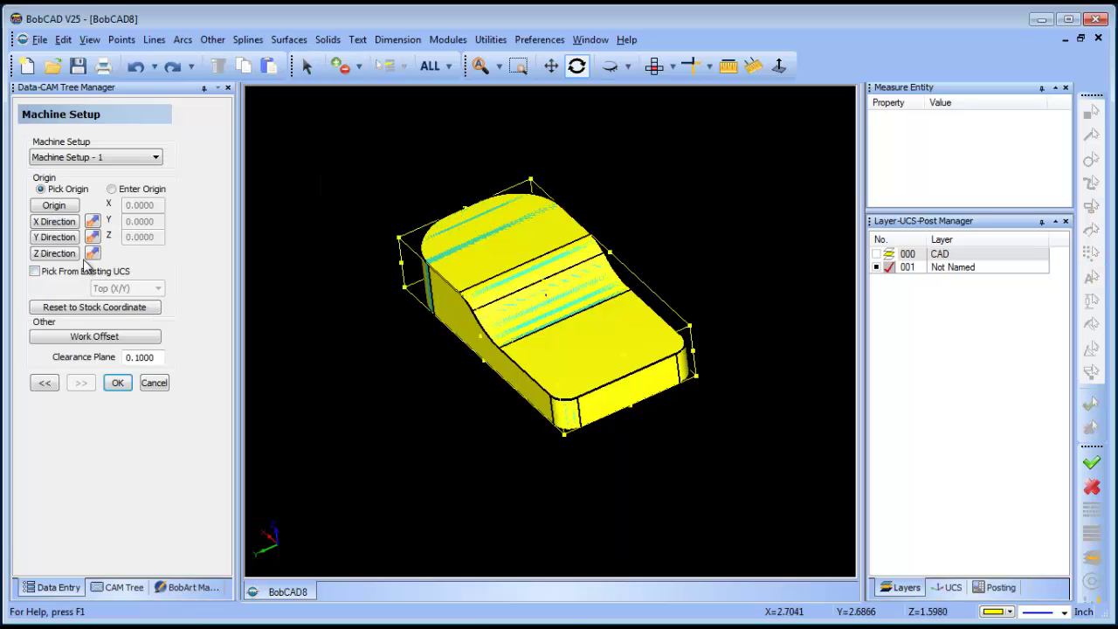
Set the machine origin at the stock's top corner with Clearance Plane 2
click(50, 207)
click(654, 66)
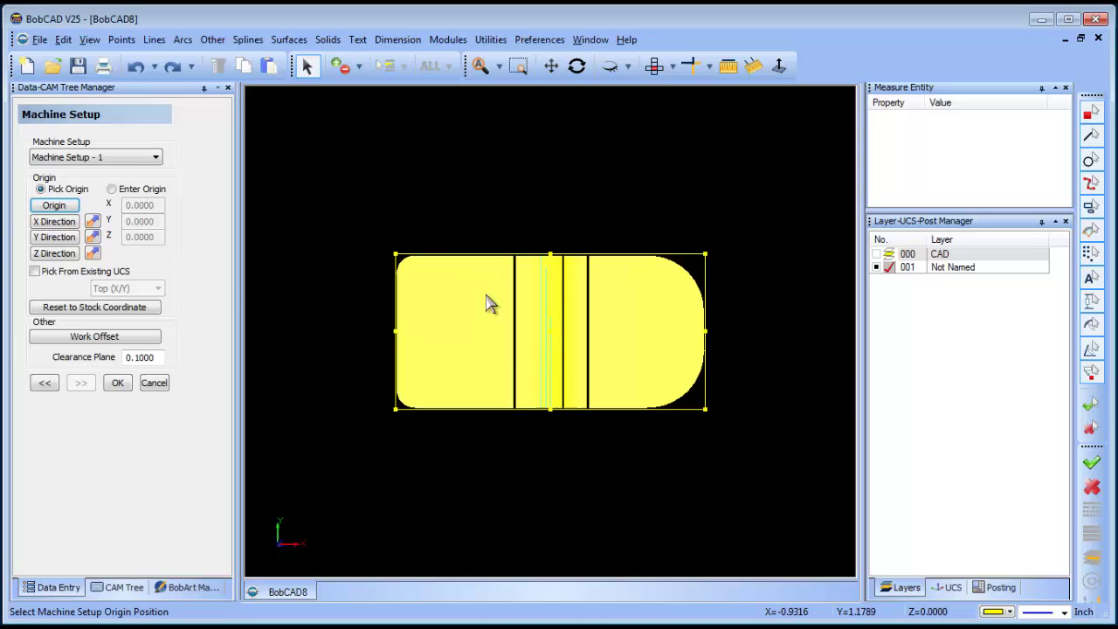
middle_drag(609, 483, 615, 384)
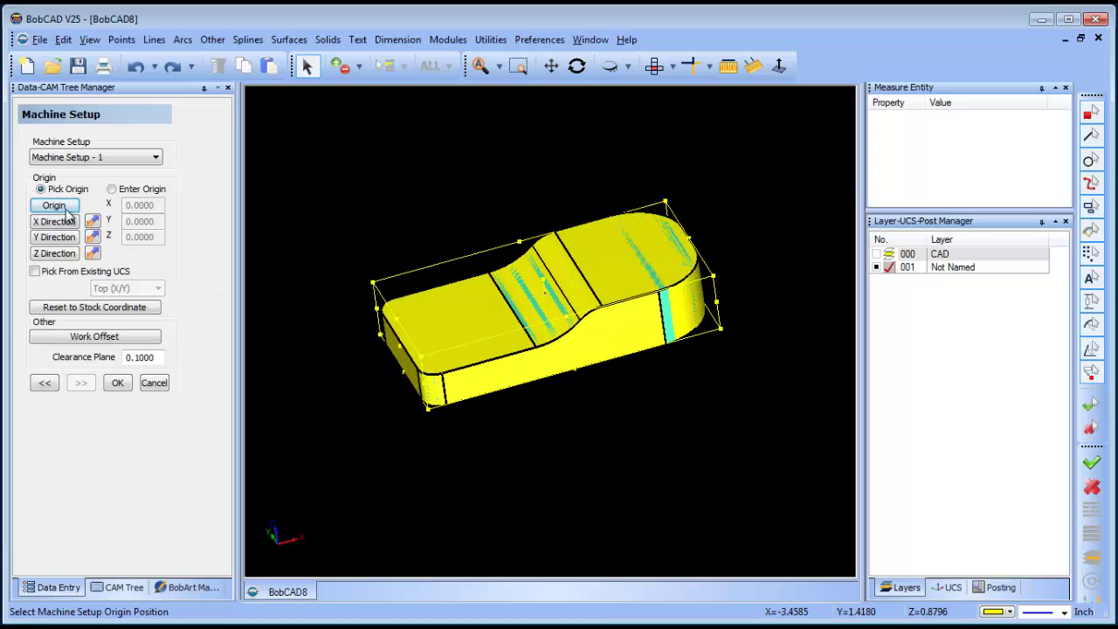
click(373, 282)
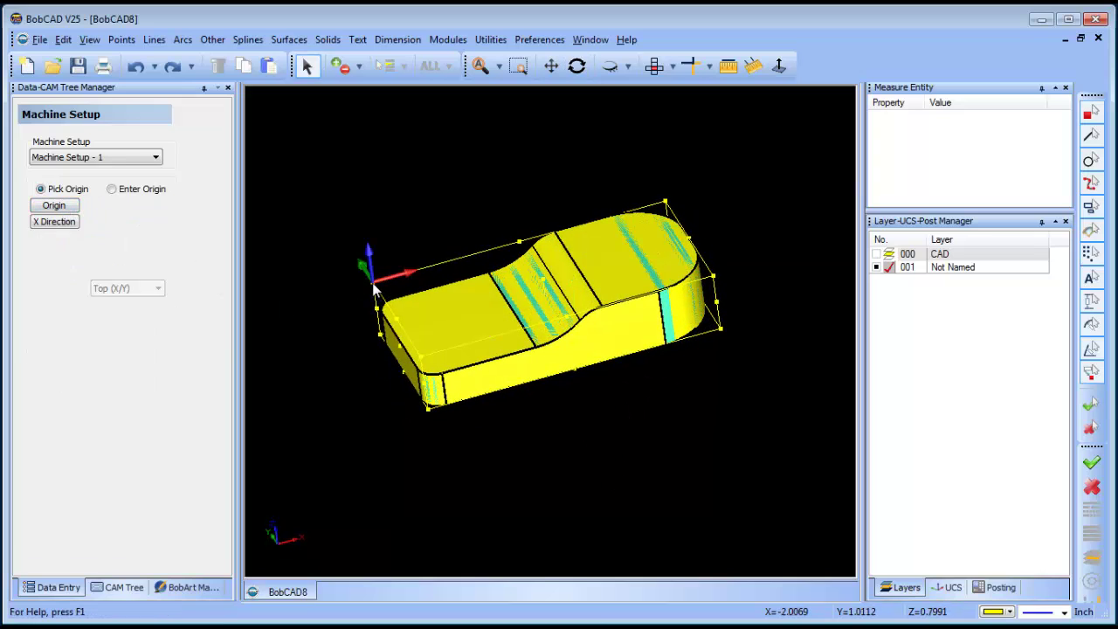
double_click(147, 358)
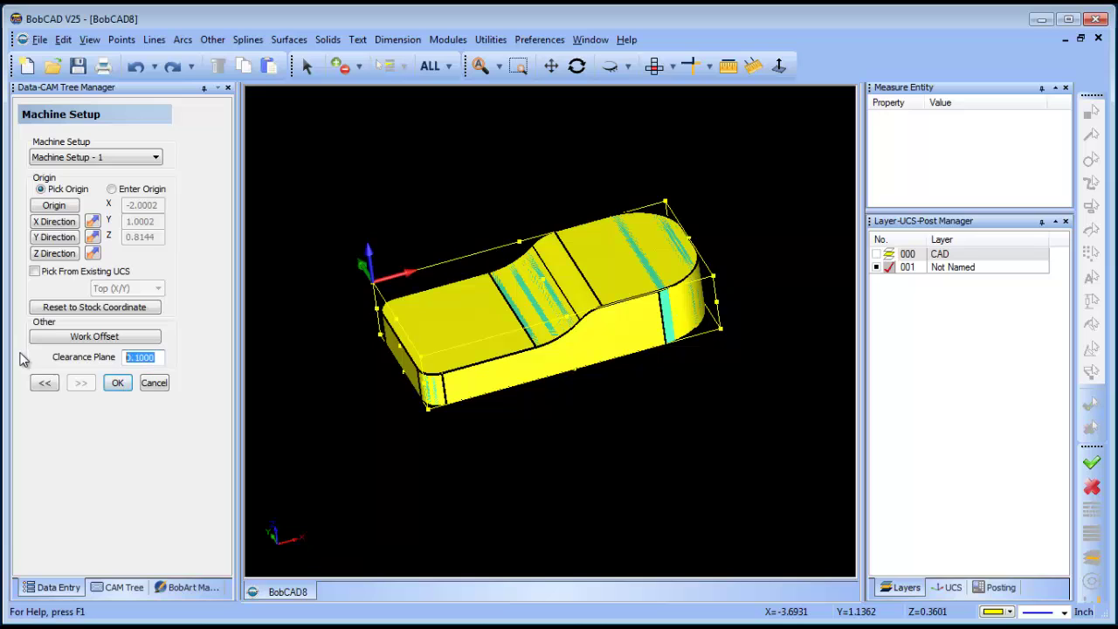
text(2)
click(117, 383)
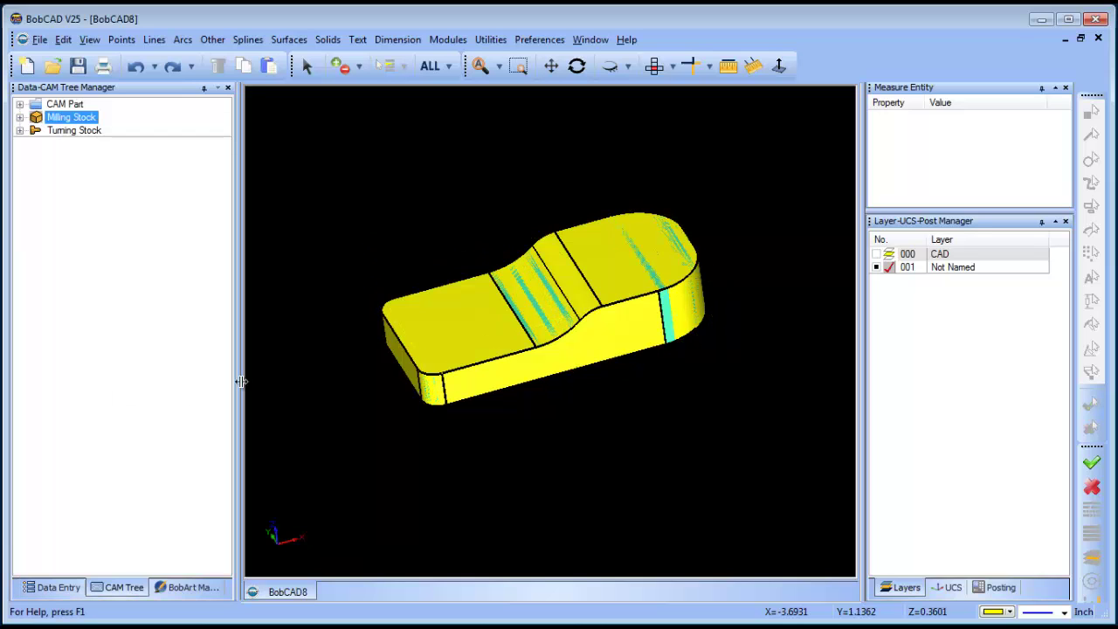
Chamfer the part's top edge all around by 0.25
click(397, 39)
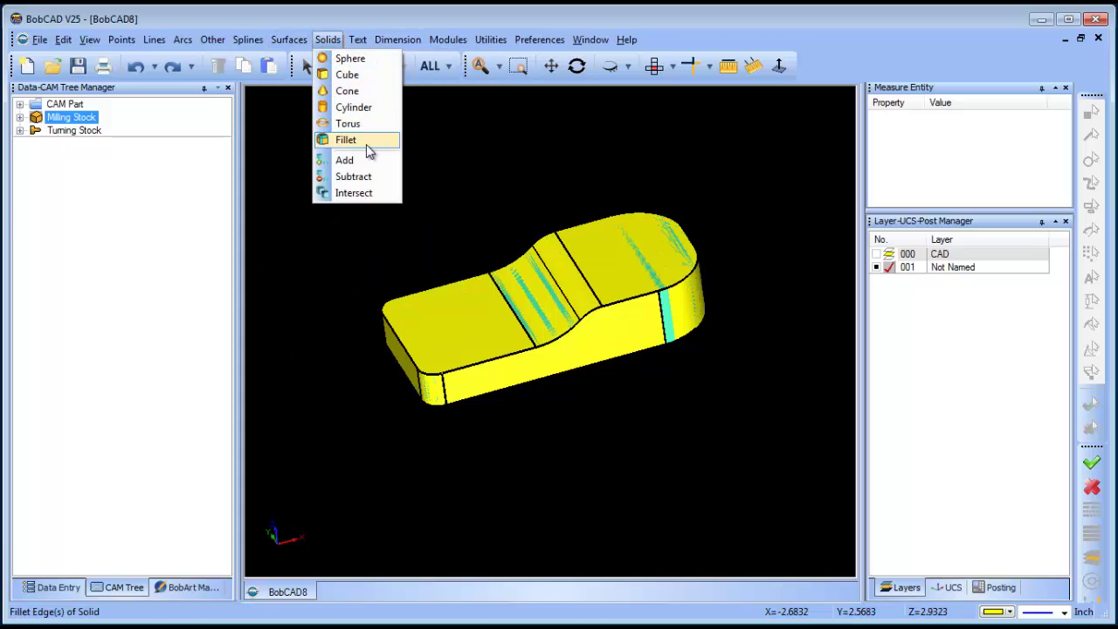
click(367, 141)
click(144, 269)
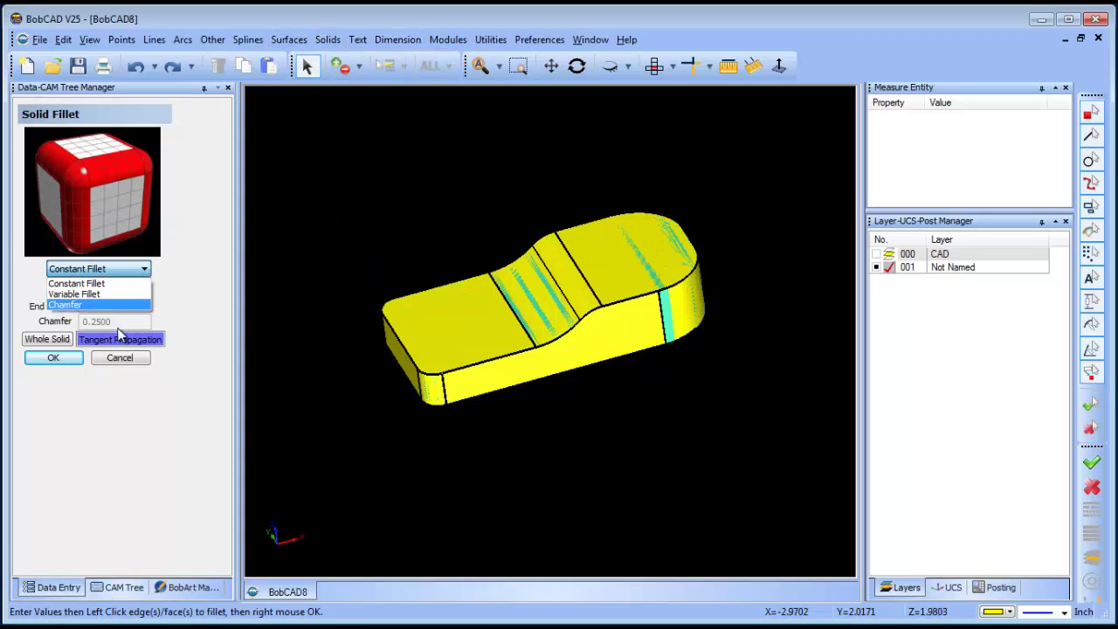
click(98, 306)
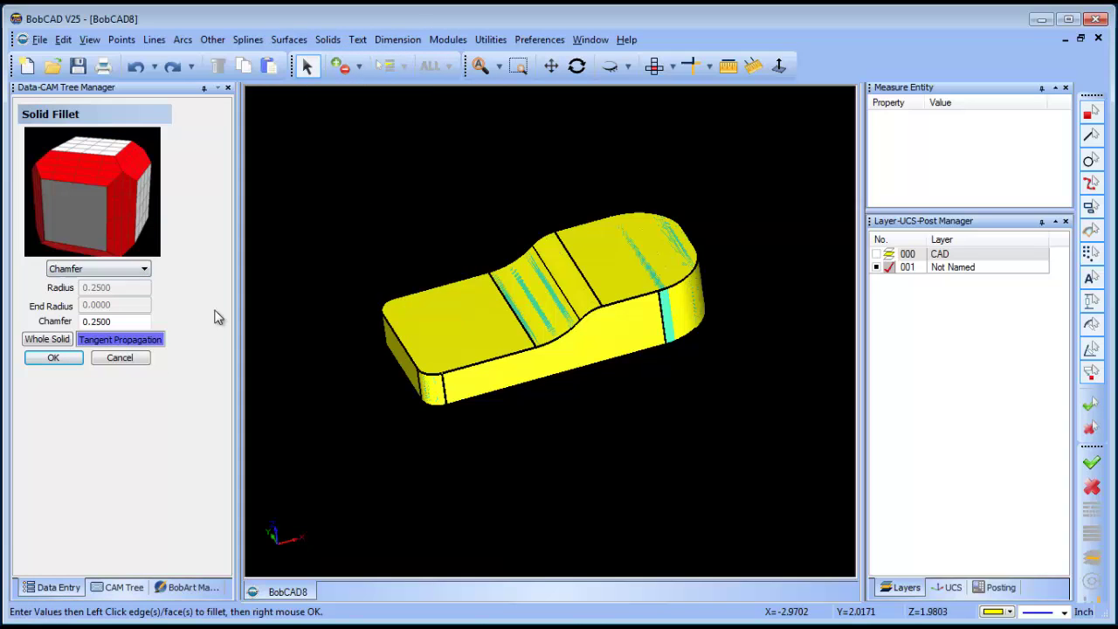
click(414, 295)
click(52, 357)
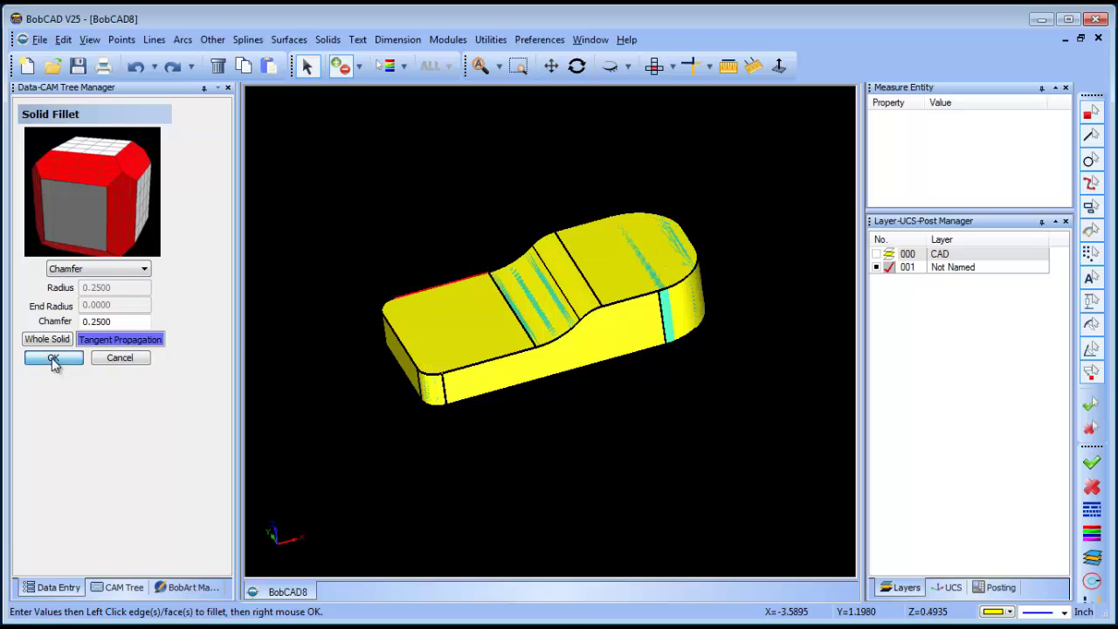
click(145, 359)
Raise the Milling Stock transparency toward High and reorient the view
right_click(74, 125)
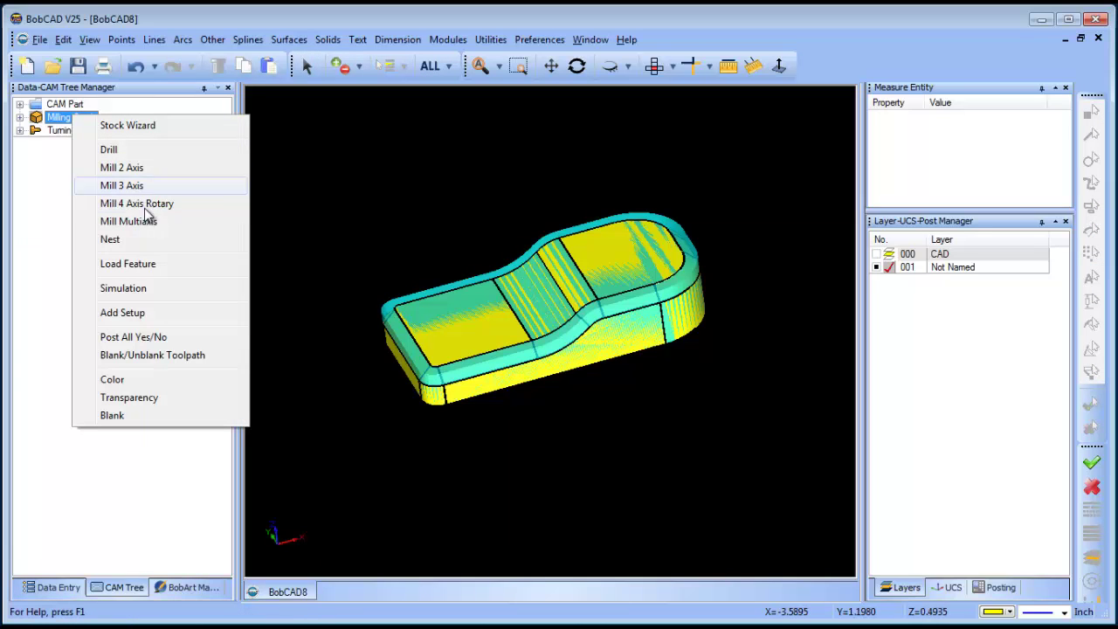
click(196, 394)
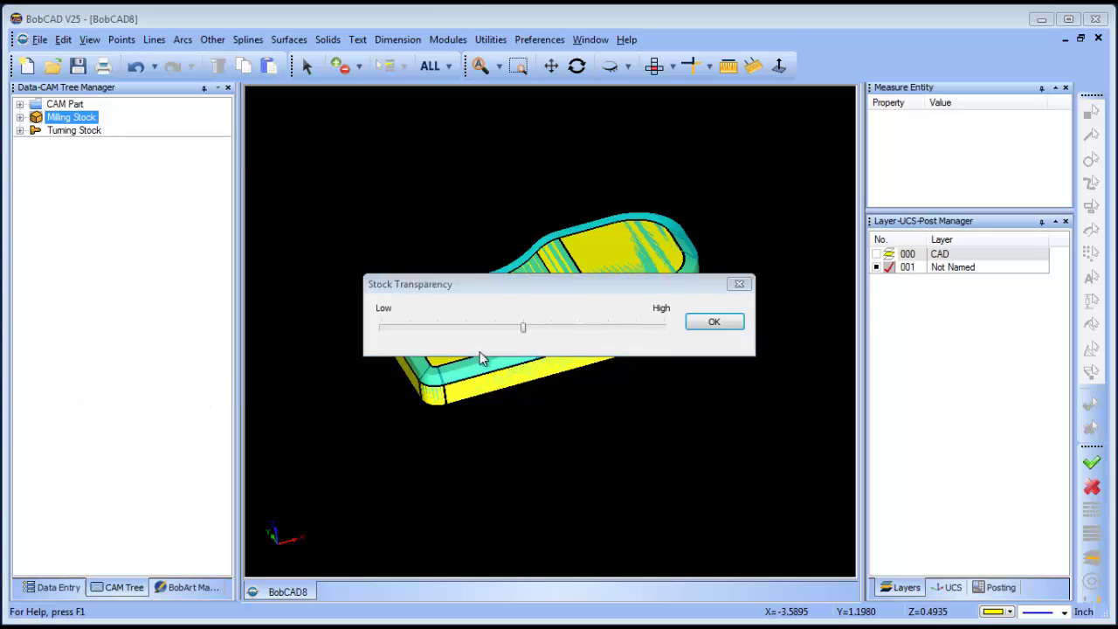
drag(524, 329, 635, 330)
click(714, 322)
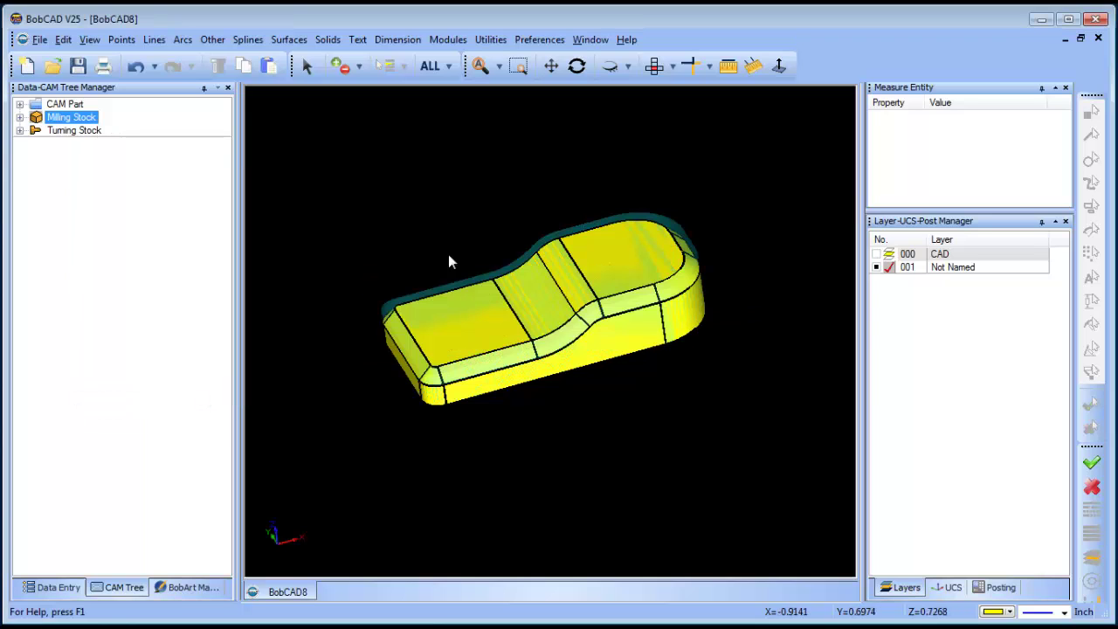
right_click(449, 148)
click(512, 185)
drag(539, 278, 519, 352)
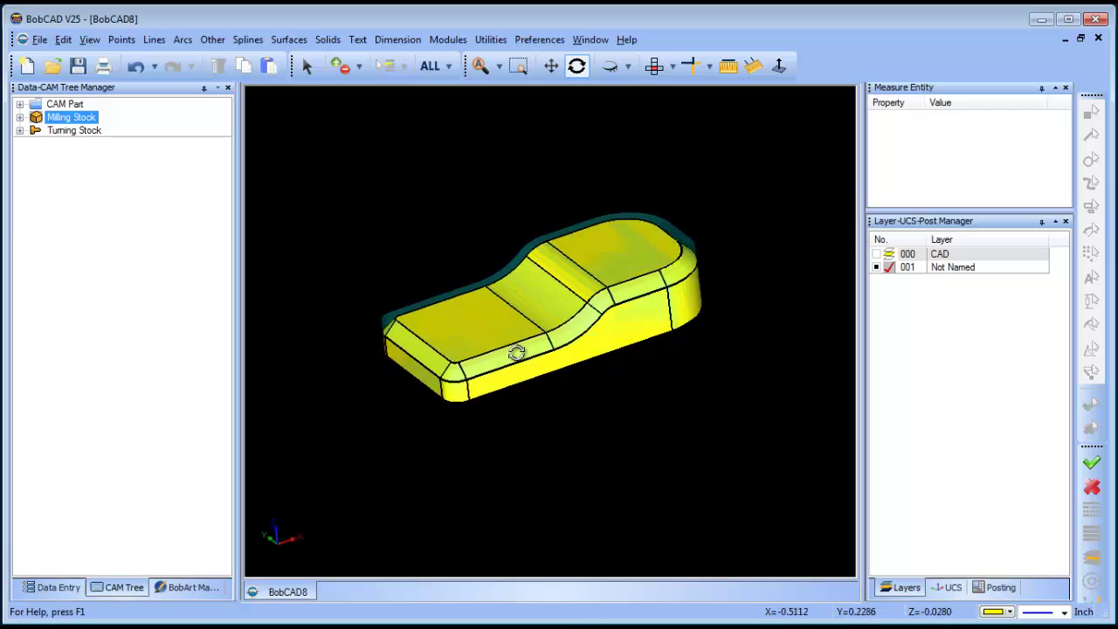
click(19, 117)
Add a Mill Multiaxis Surface 'Morph between 2 curves' feature with a 0.375-diameter, 0.1875 corner-radius Rough tool
click(100, 168)
right_click(100, 168)
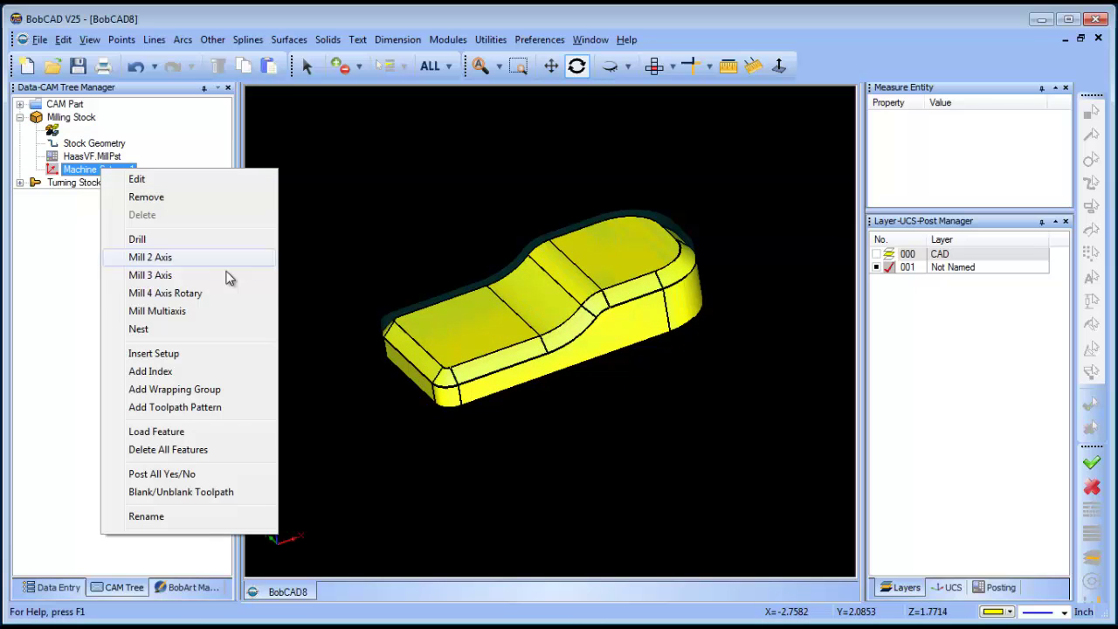
click(235, 312)
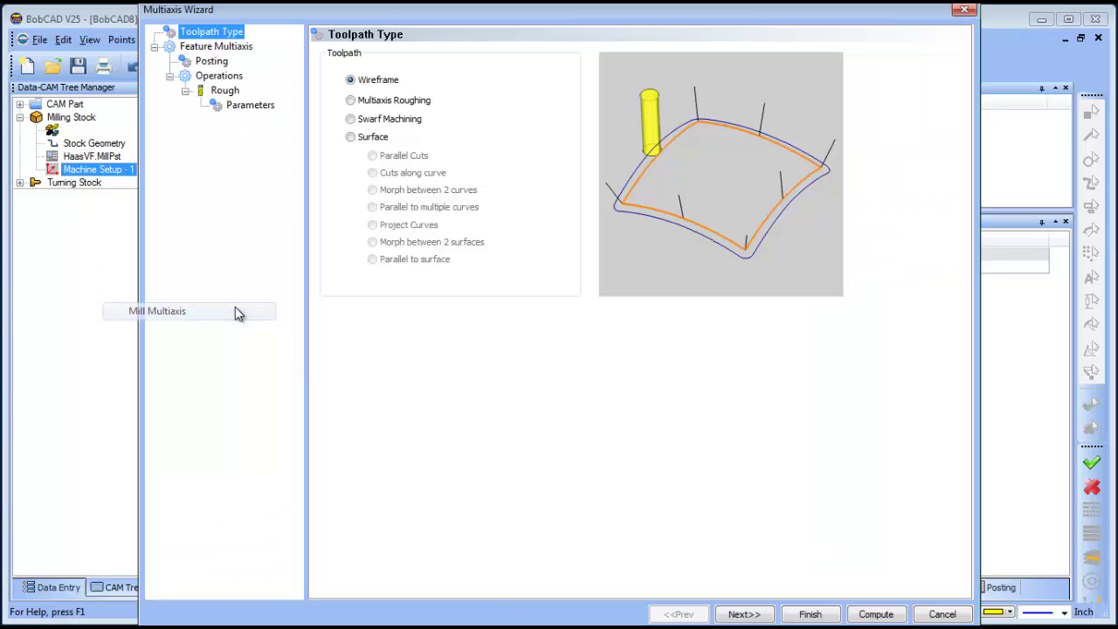
click(351, 137)
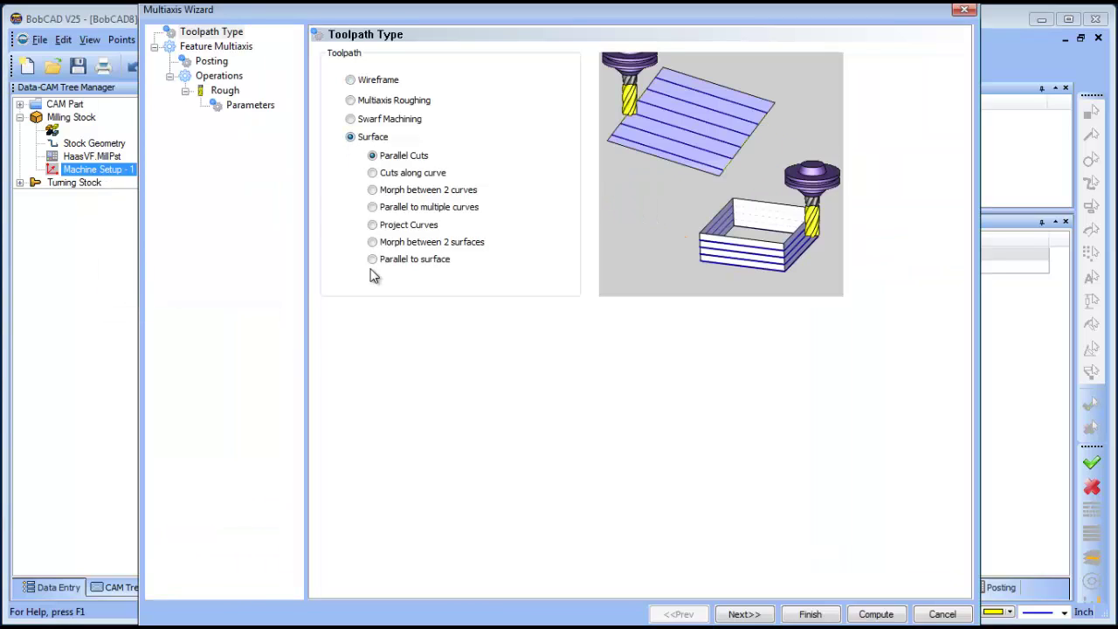
click(373, 191)
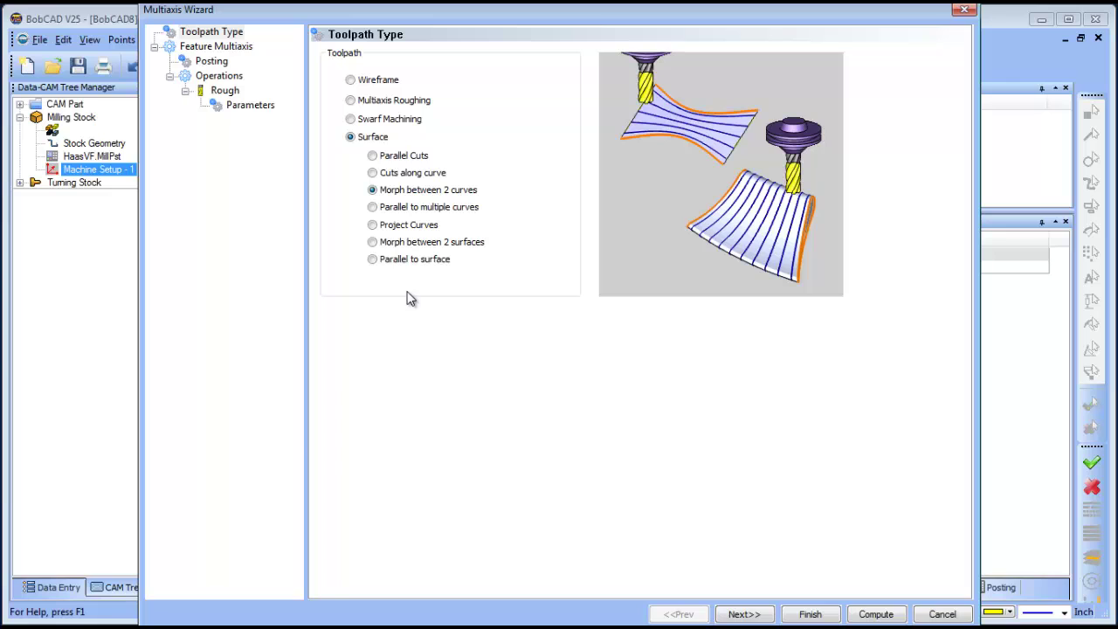
click(224, 90)
click(529, 120)
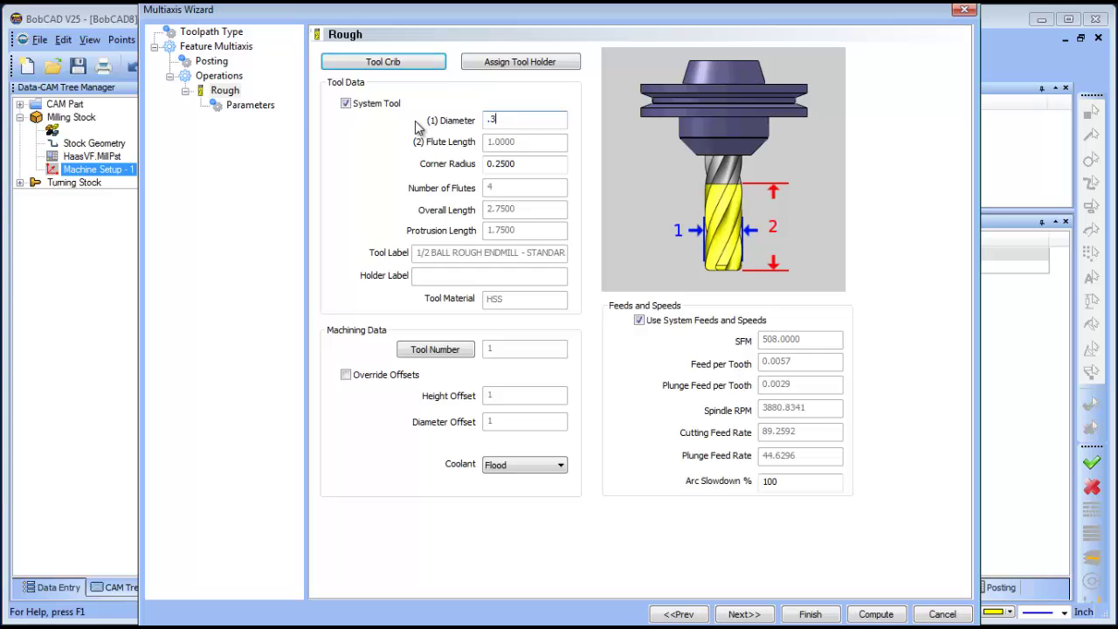
key(Tab)
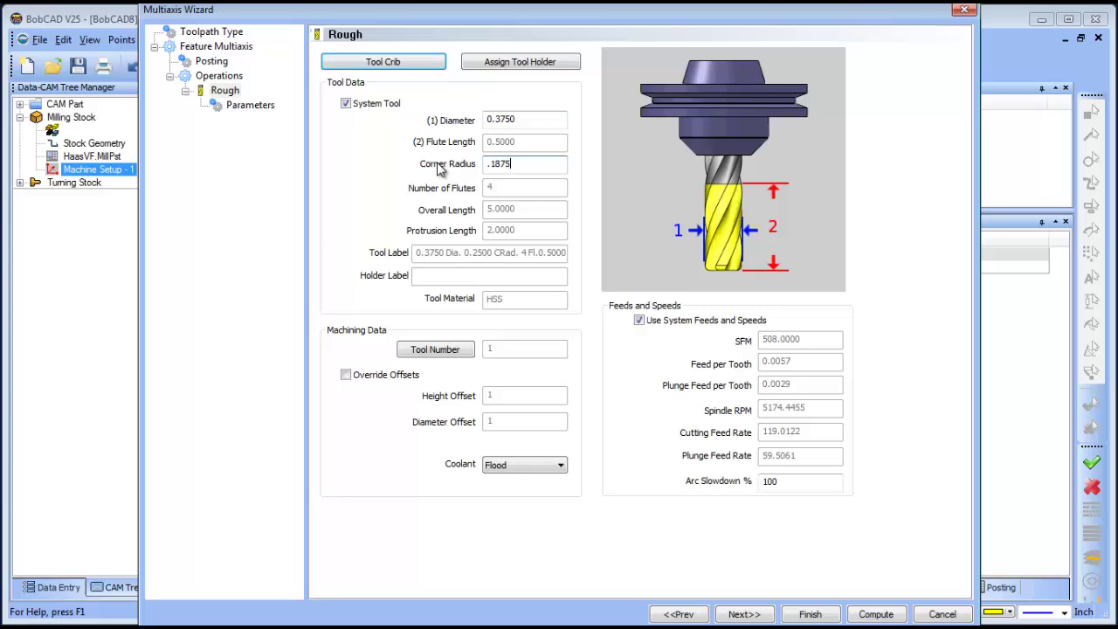
click(812, 614)
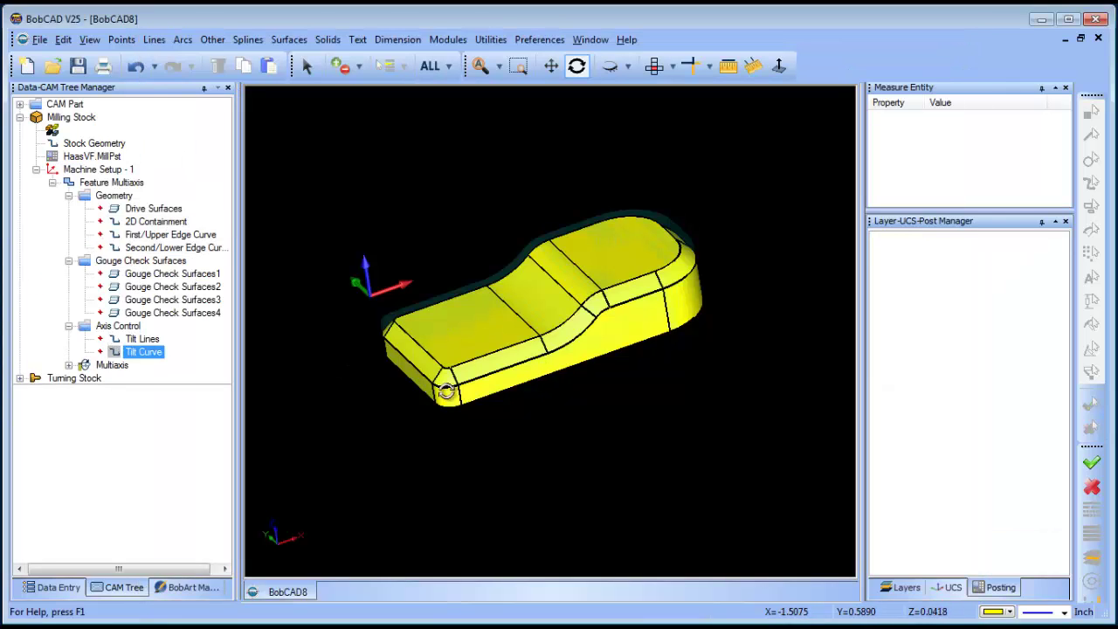
Add layer 002 and make it the current layer
drag(448, 392, 516, 390)
click(900, 589)
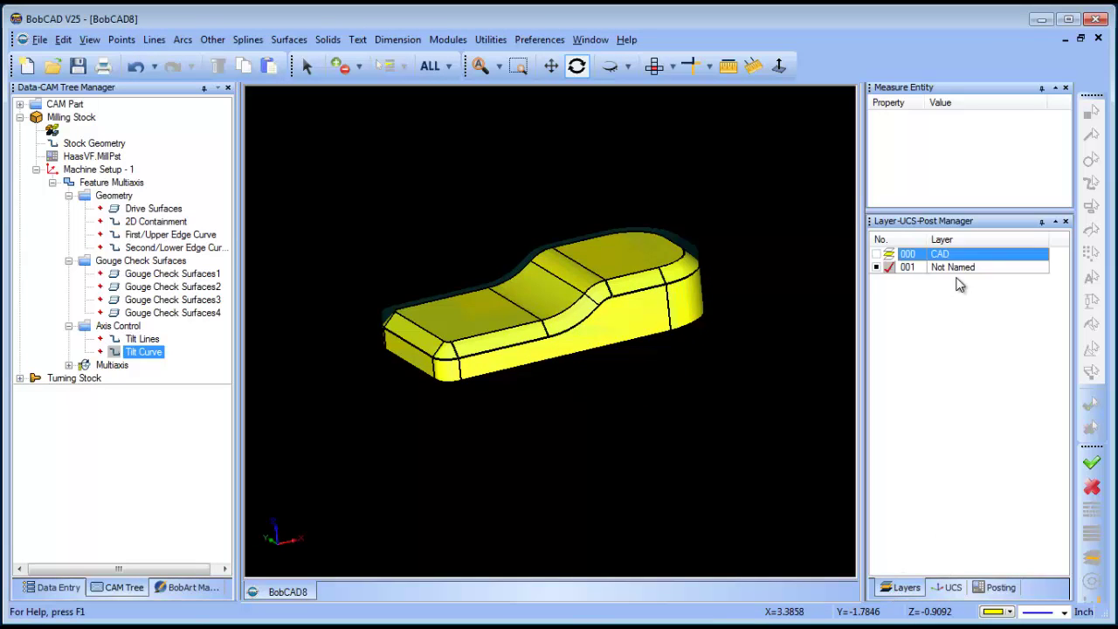
click(948, 266)
right_click(948, 266)
click(996, 277)
click(891, 282)
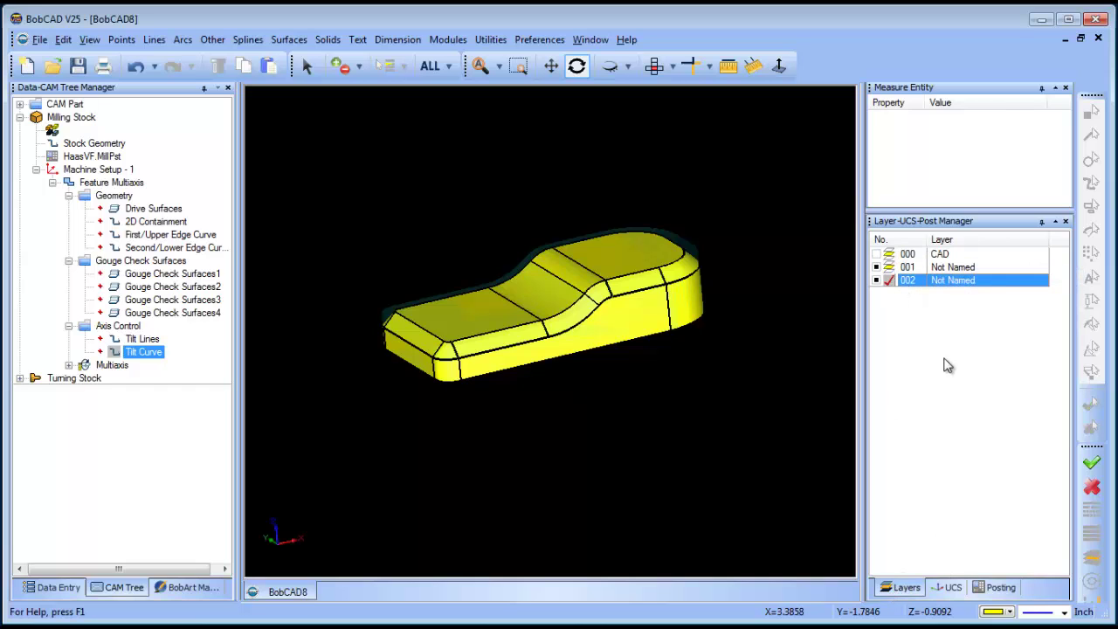
Try single-edge extraction on the four top faces, then cancel it
click(490, 39)
mouse_move(542, 177)
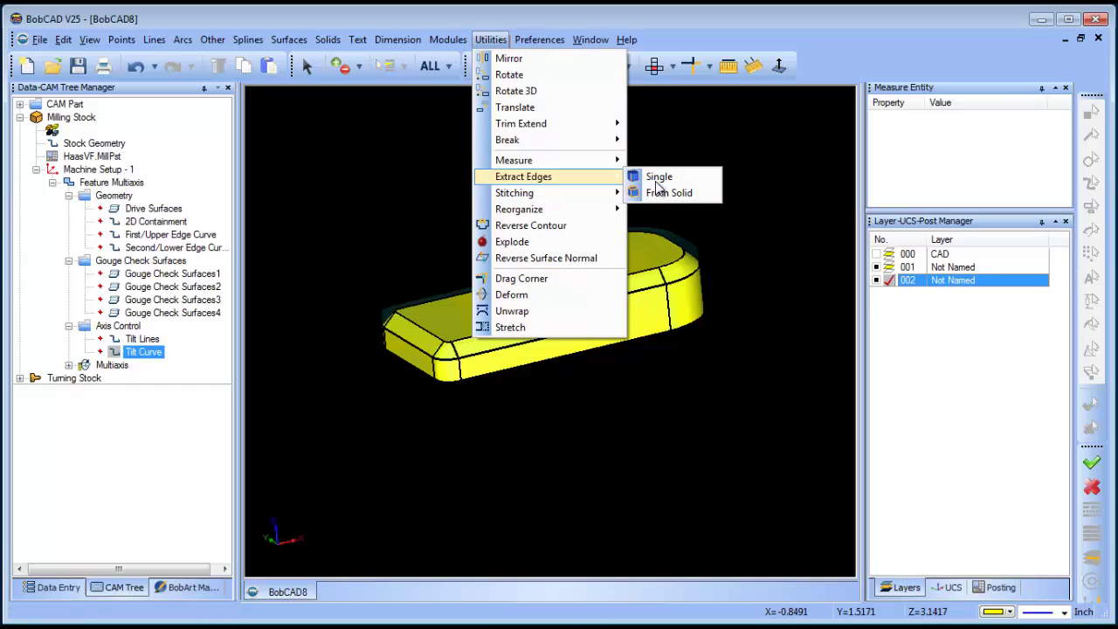
click(657, 172)
click(449, 313)
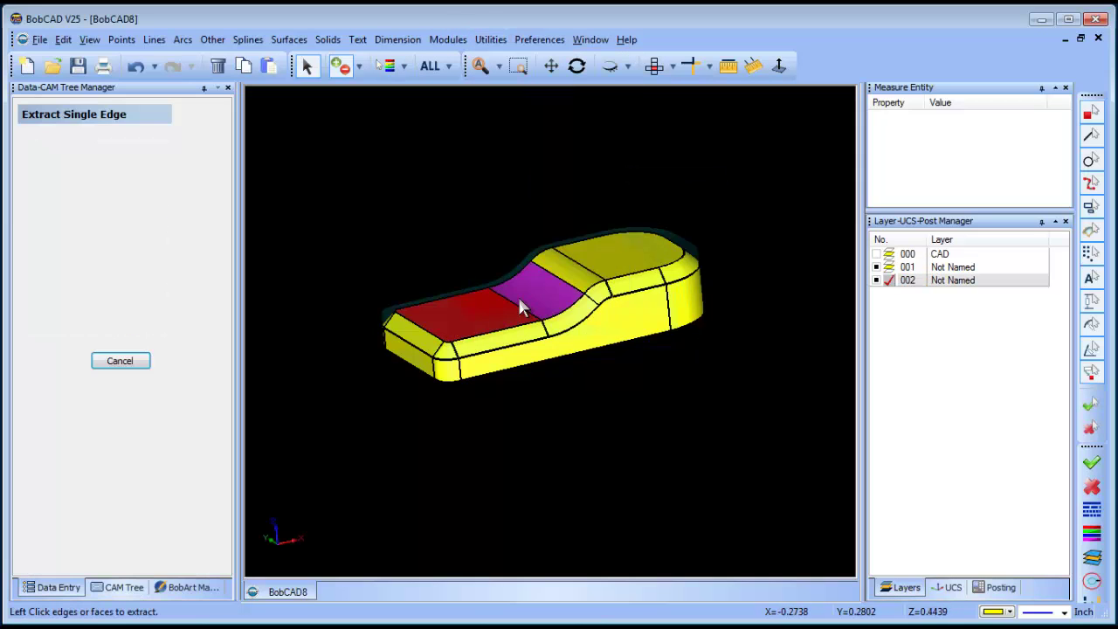
click(564, 293)
click(581, 282)
click(625, 253)
right_click(617, 178)
click(655, 202)
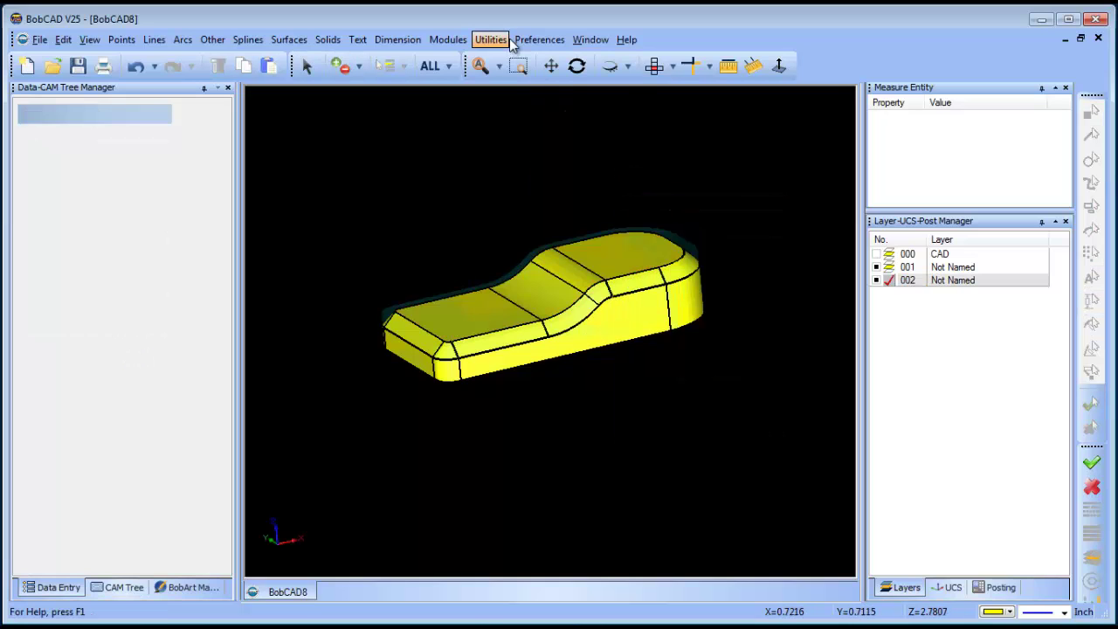
Use Extract Edges From Solid on the part to create its wireframe edges
click(490, 40)
mouse_move(559, 179)
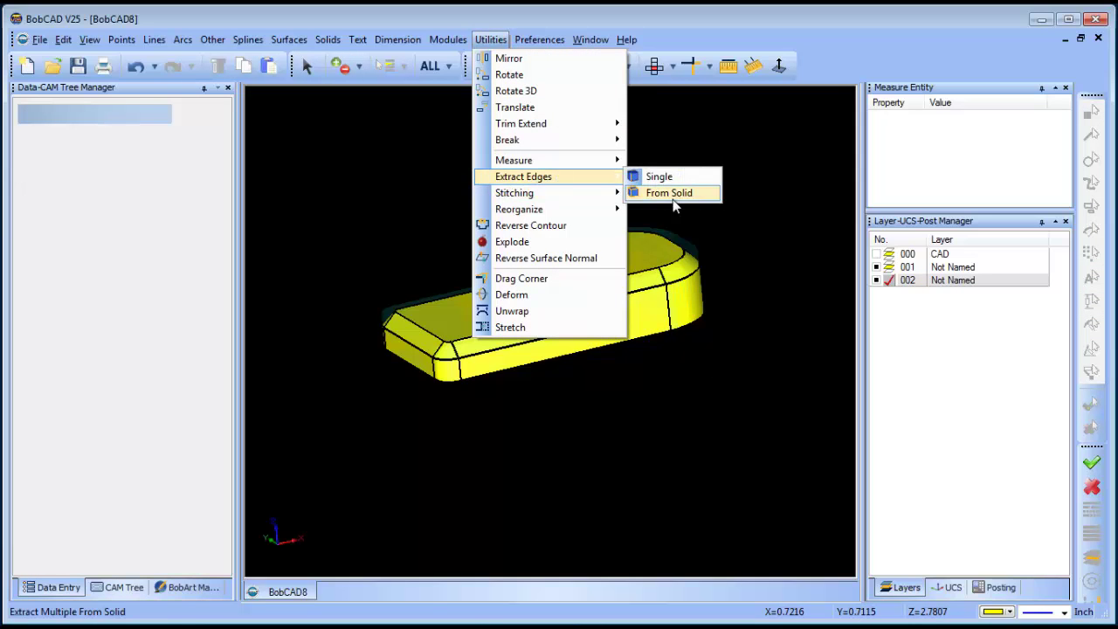
click(670, 192)
click(616, 258)
right_click(667, 177)
click(725, 186)
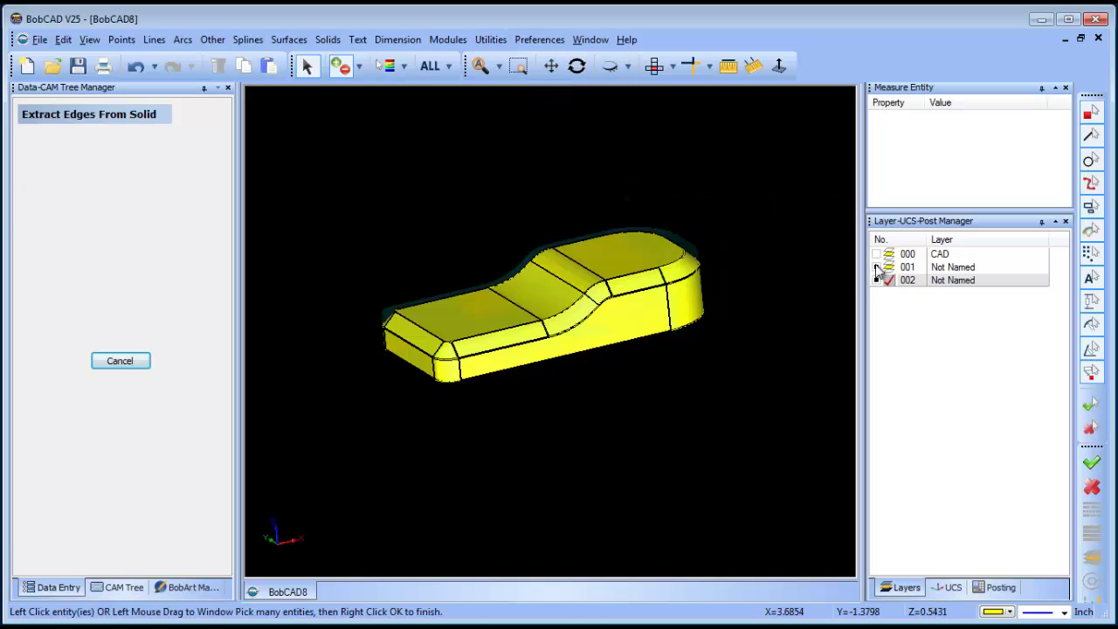
right_click(564, 158)
In Top view, delete the interior lines and stray segments along the top, right, bottom and left edges
click(628, 183)
click(662, 70)
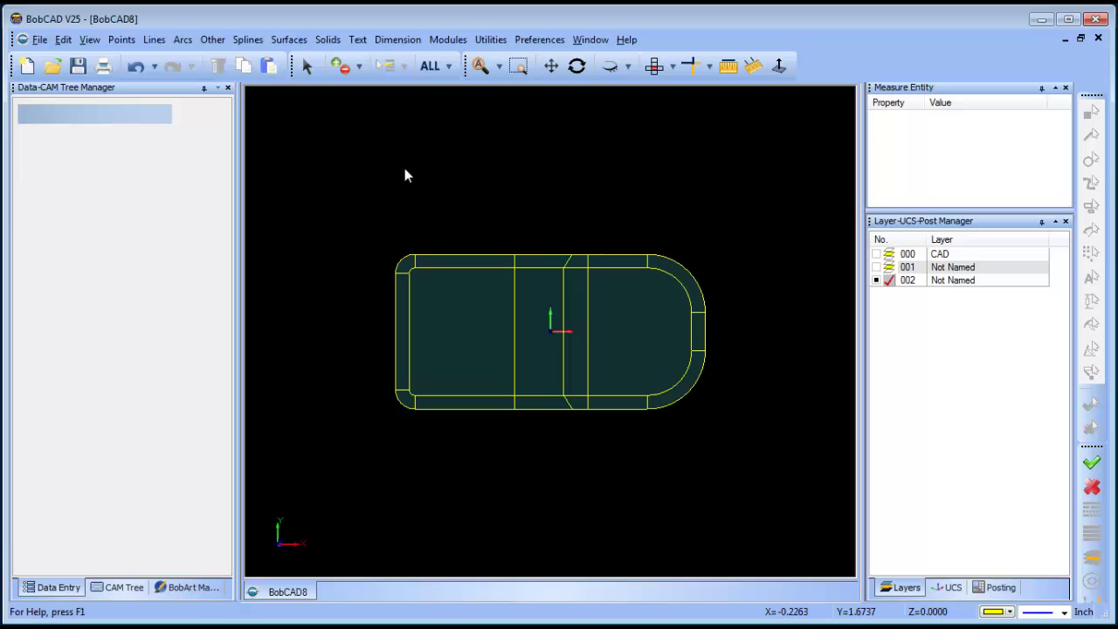
click(307, 65)
drag(459, 294, 634, 344)
key(Delete)
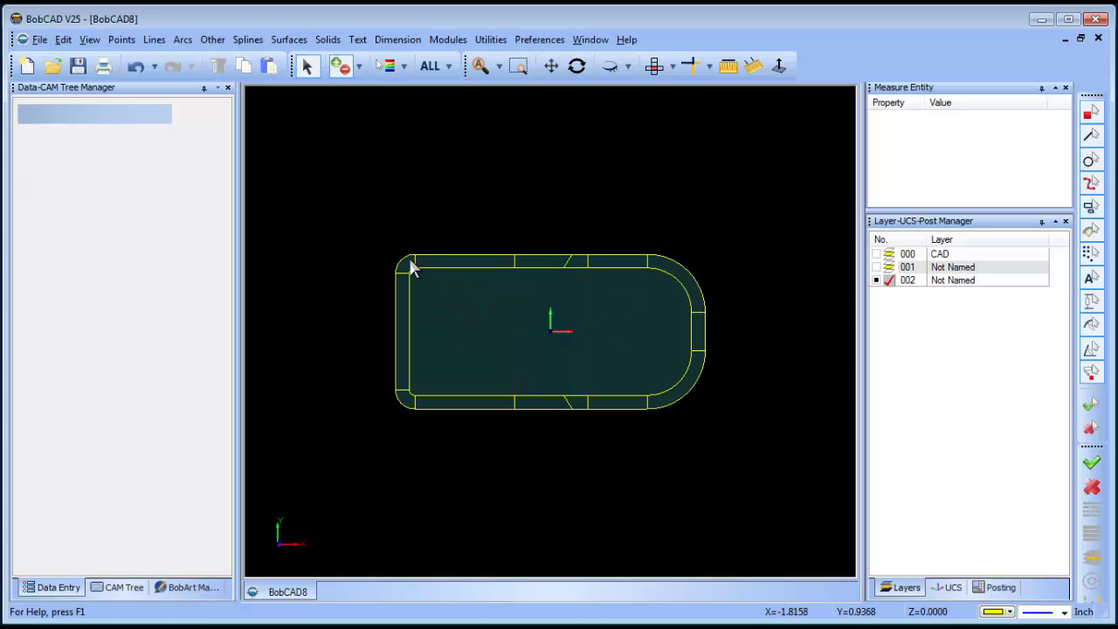
drag(527, 260, 651, 258)
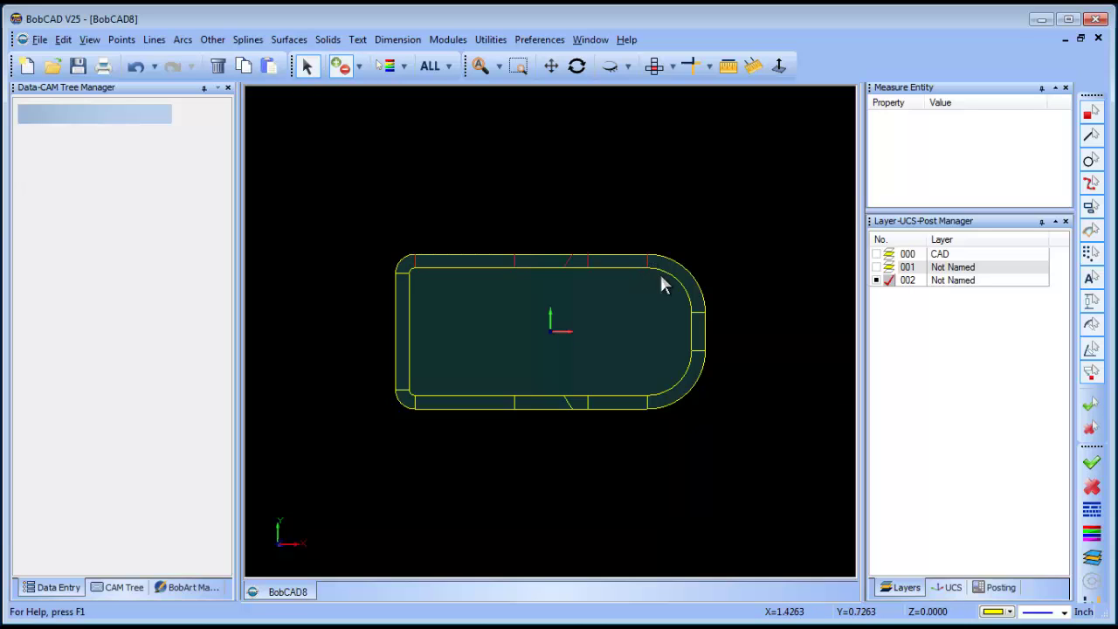
key(Delete)
click(699, 356)
key(Delete)
drag(410, 398, 654, 400)
key(Delete)
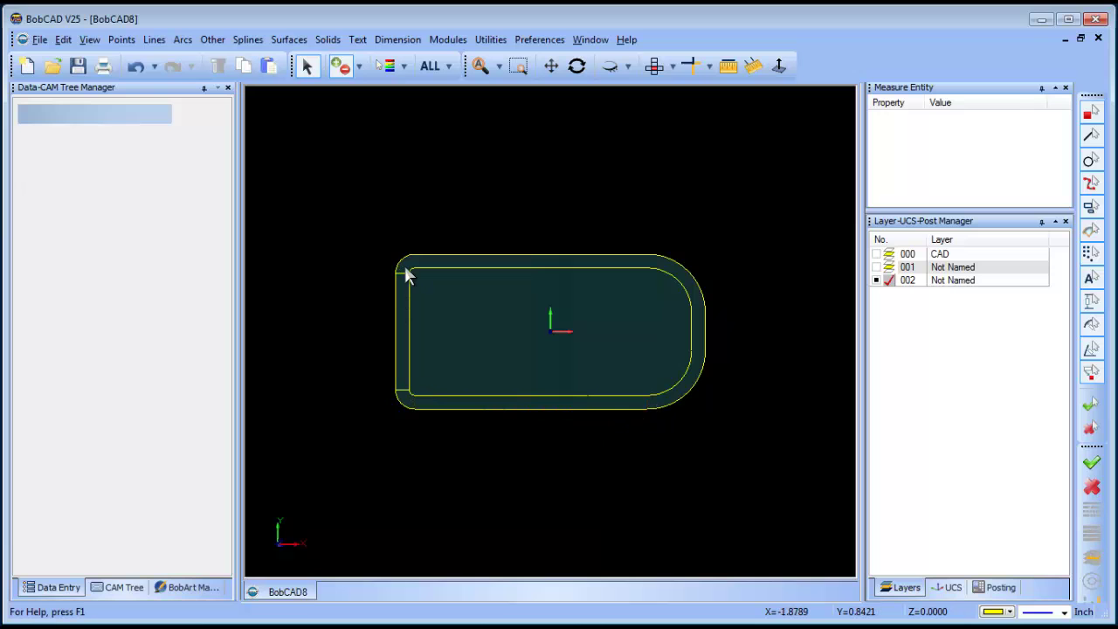
drag(410, 394, 404, 398)
key(Delete)
In Front view, delete the bottom edge and vertical lines, then tilt back to 3-D
click(576, 66)
drag(627, 294, 633, 349)
click(673, 67)
click(669, 103)
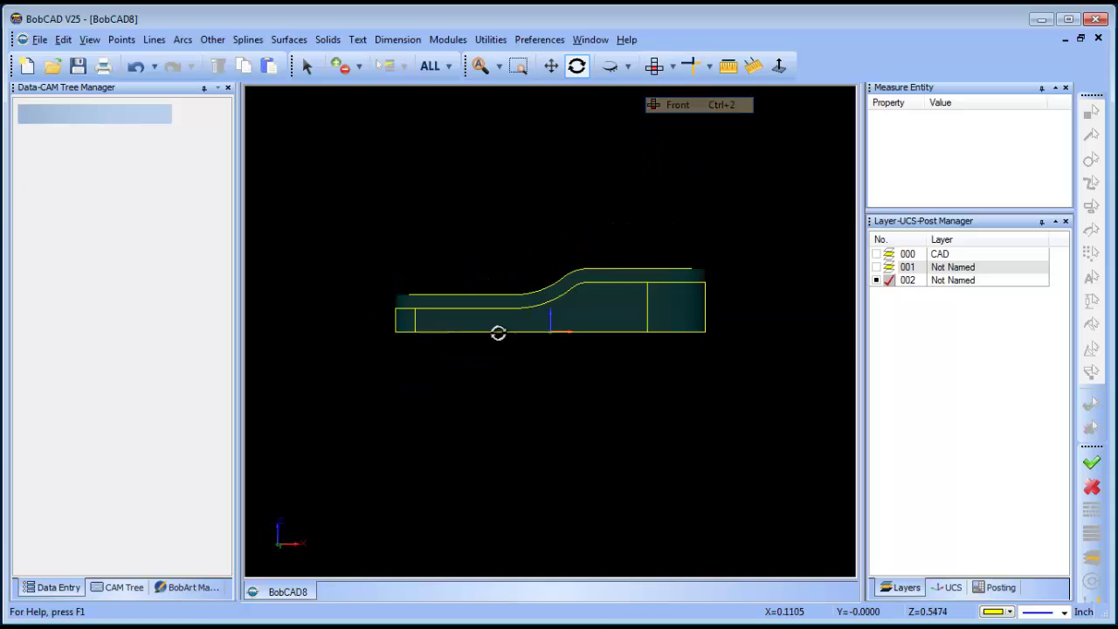
click(307, 66)
drag(367, 320, 752, 370)
key(Delete)
click(577, 66)
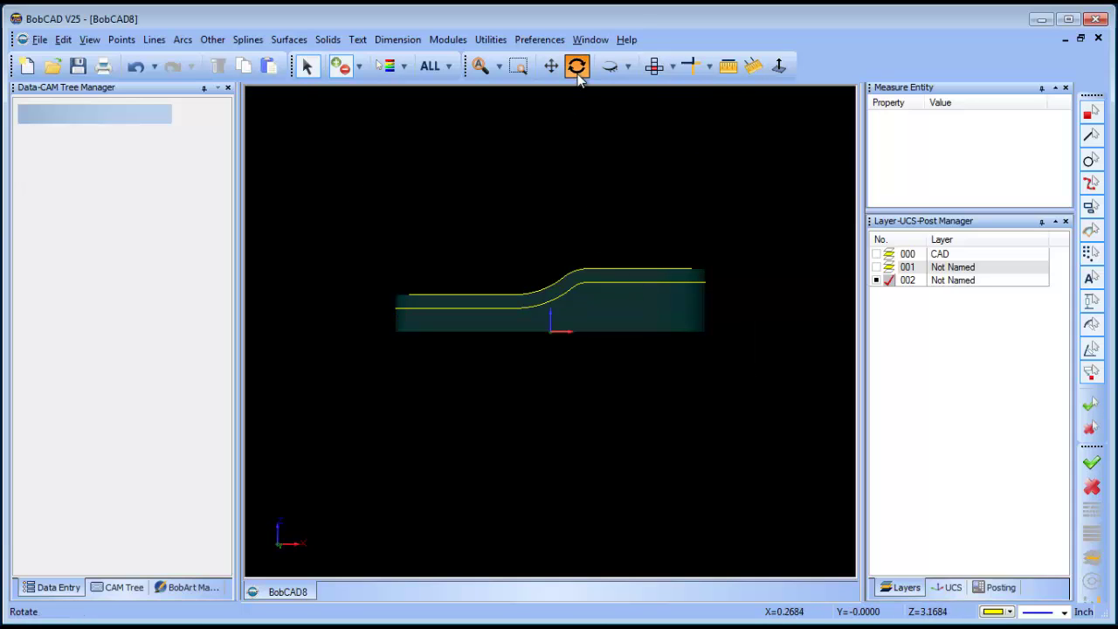
drag(559, 306, 559, 363)
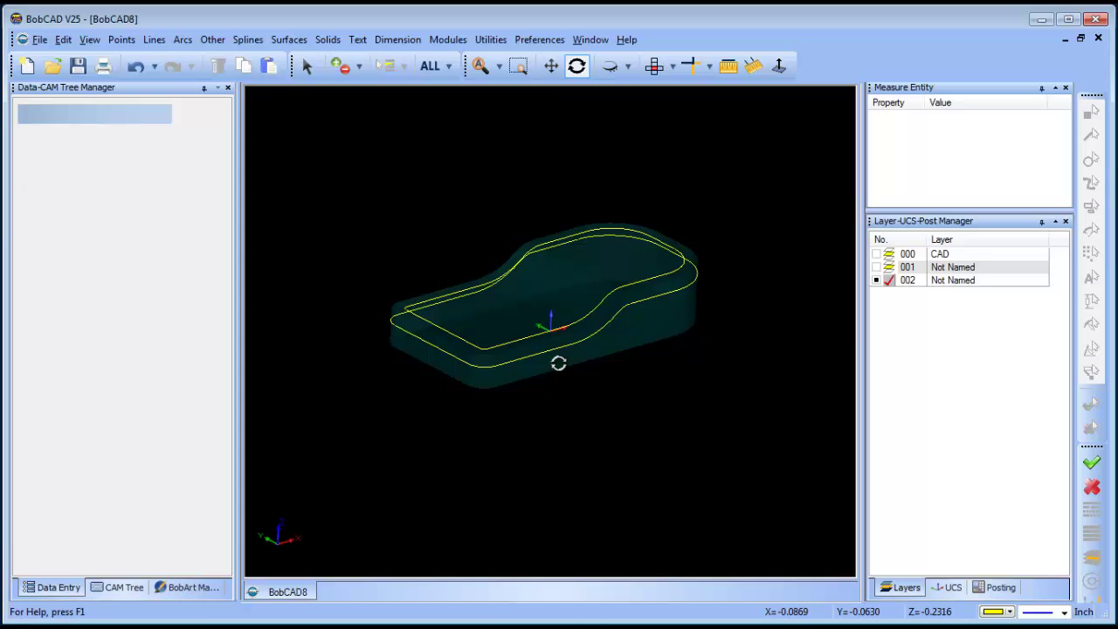
Edit the Multiaxis operation from the CAM tree and go to its Parameters page
click(122, 587)
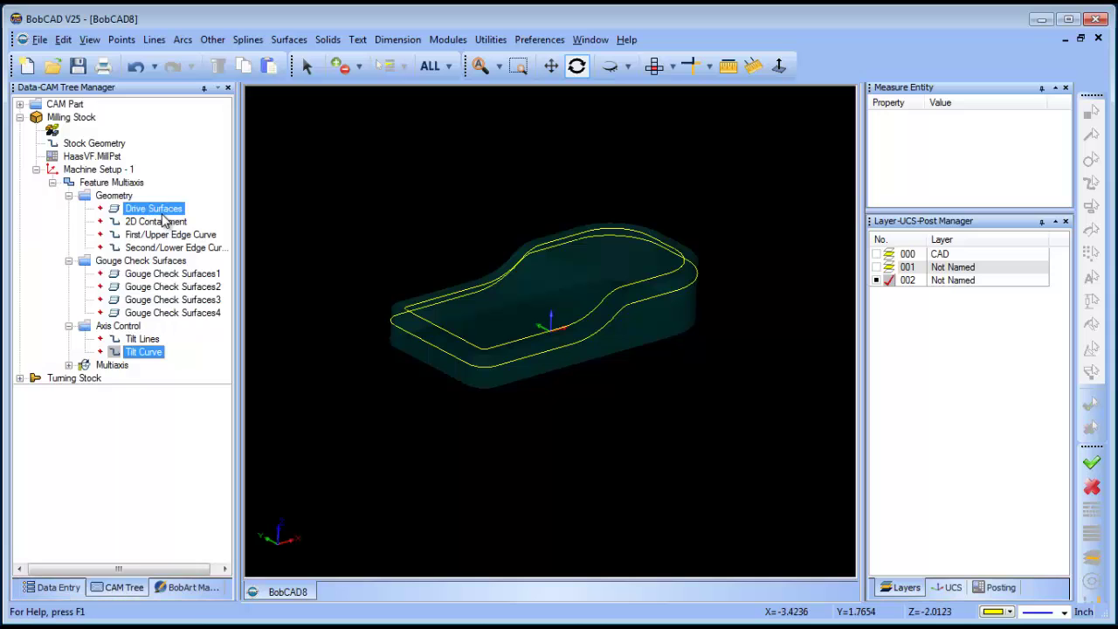
click(112, 365)
right_click(113, 366)
click(168, 376)
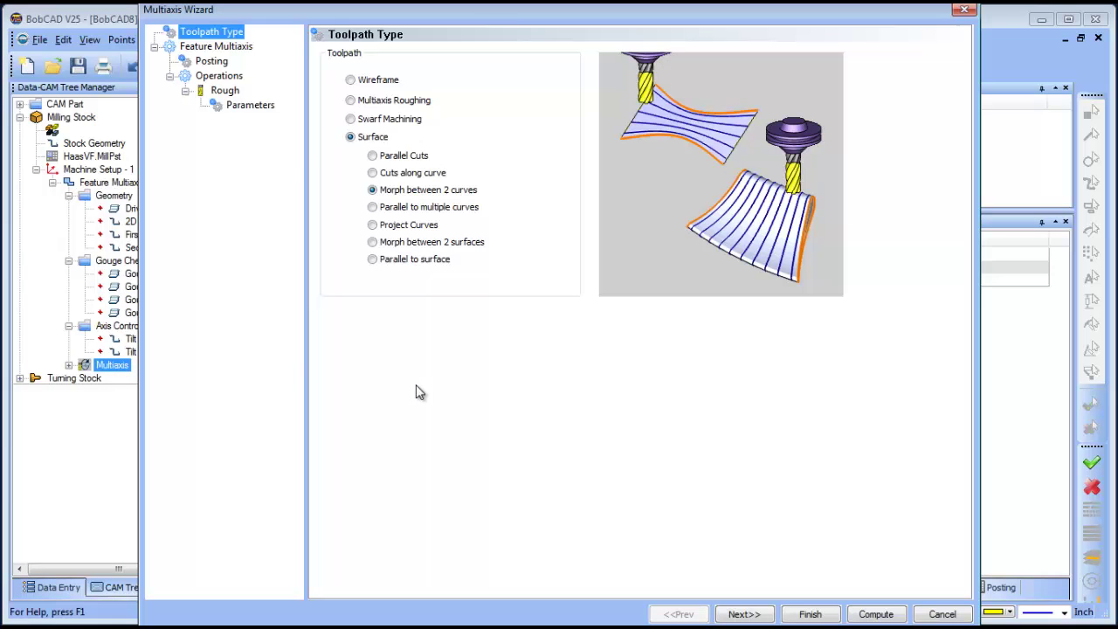
click(251, 106)
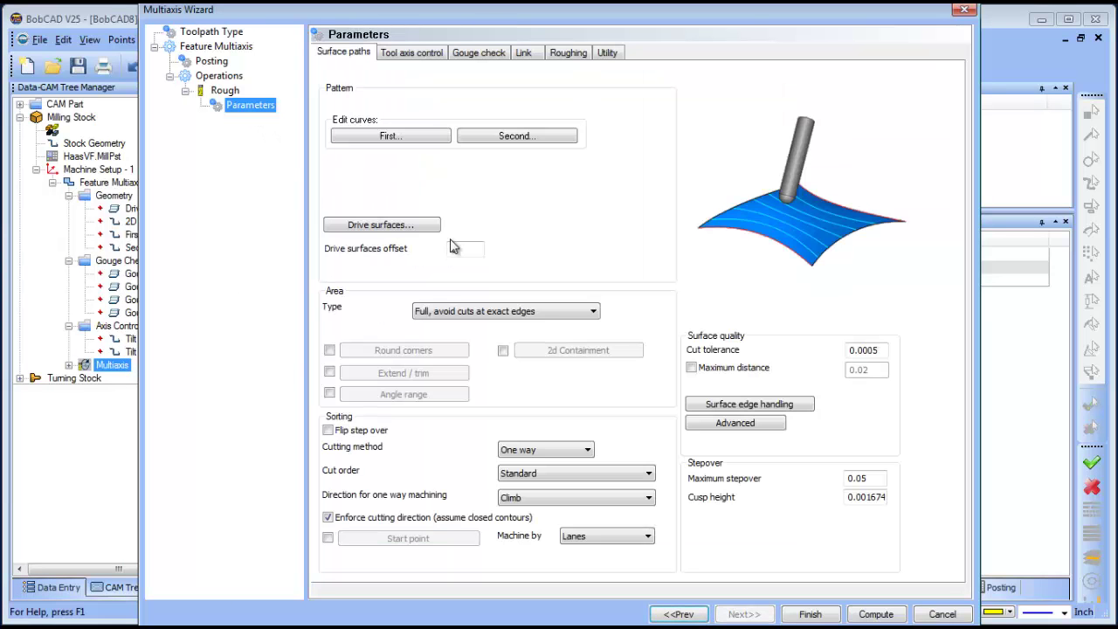
Assign the upper chamfer edge as the first curve and the lower chamfer edge as the second
click(383, 139)
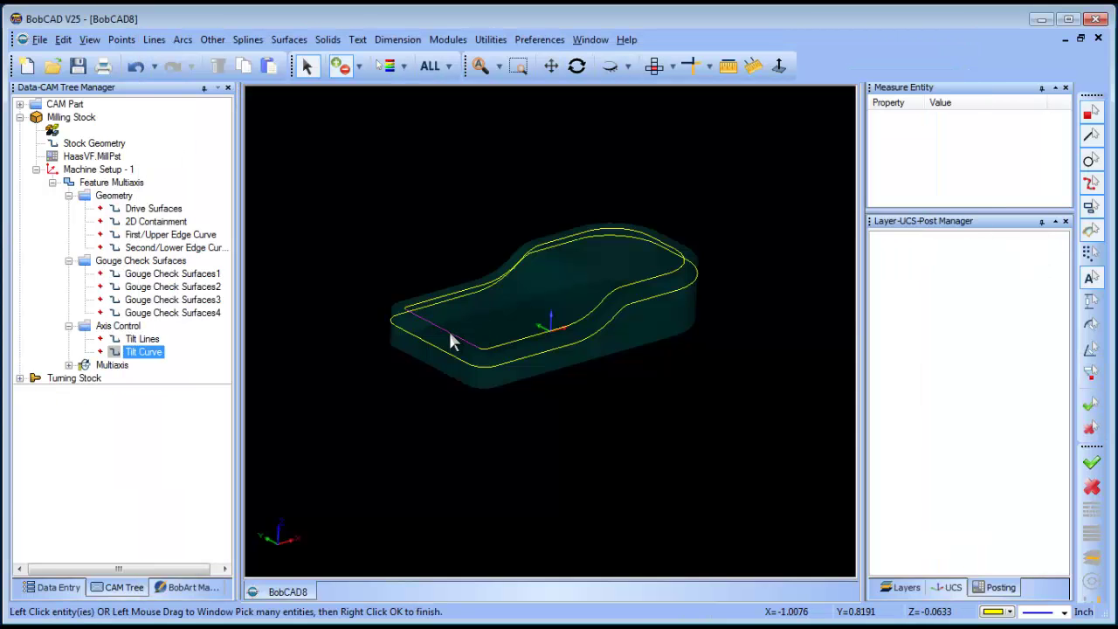
click(449, 332)
right_click(588, 391)
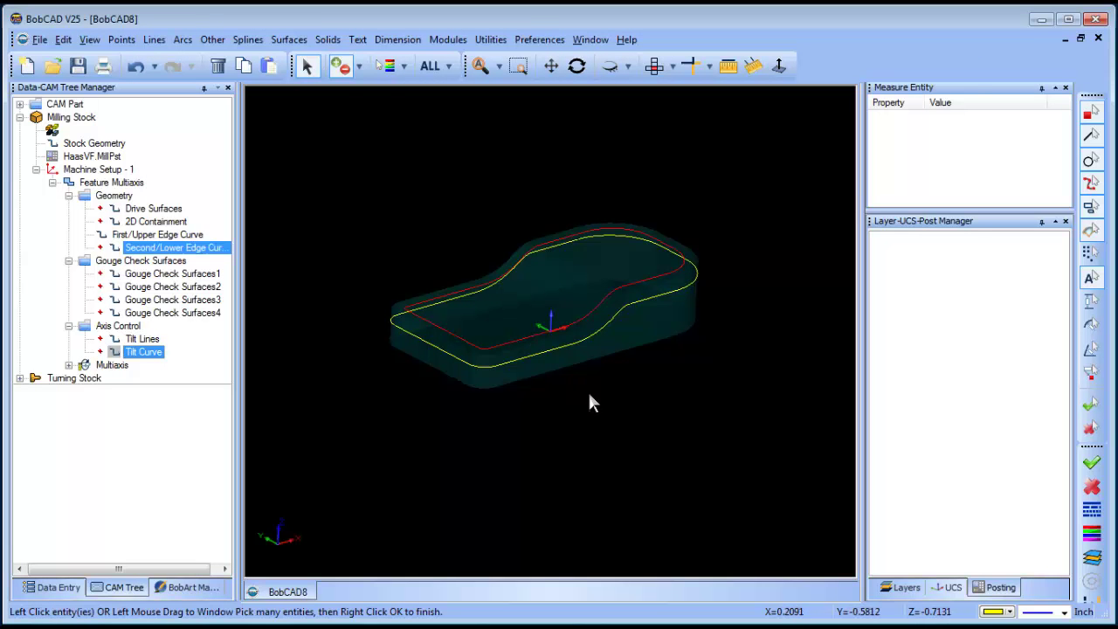
click(517, 136)
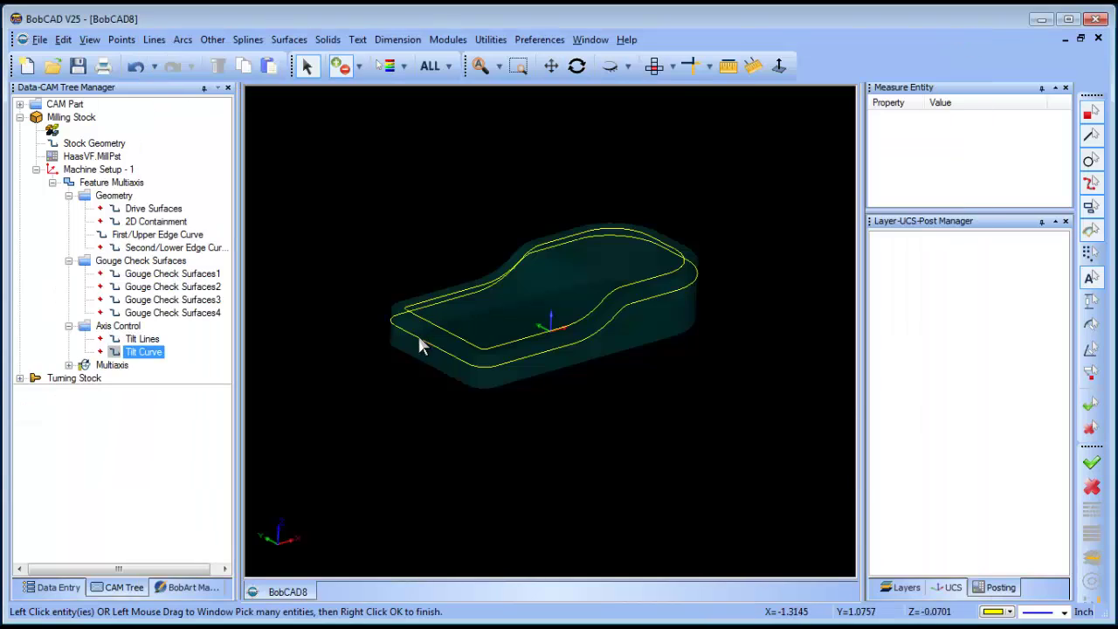
click(424, 342)
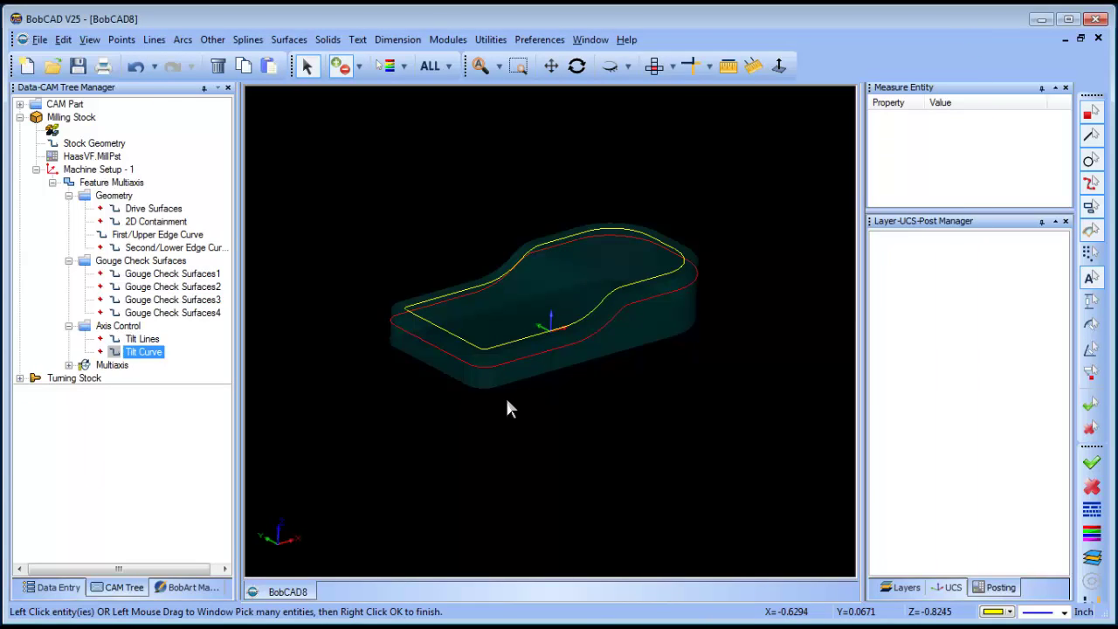
right_click(509, 405)
Show layer 001 and pick the right, front and left chamfer faces as drive surfaces
click(450, 226)
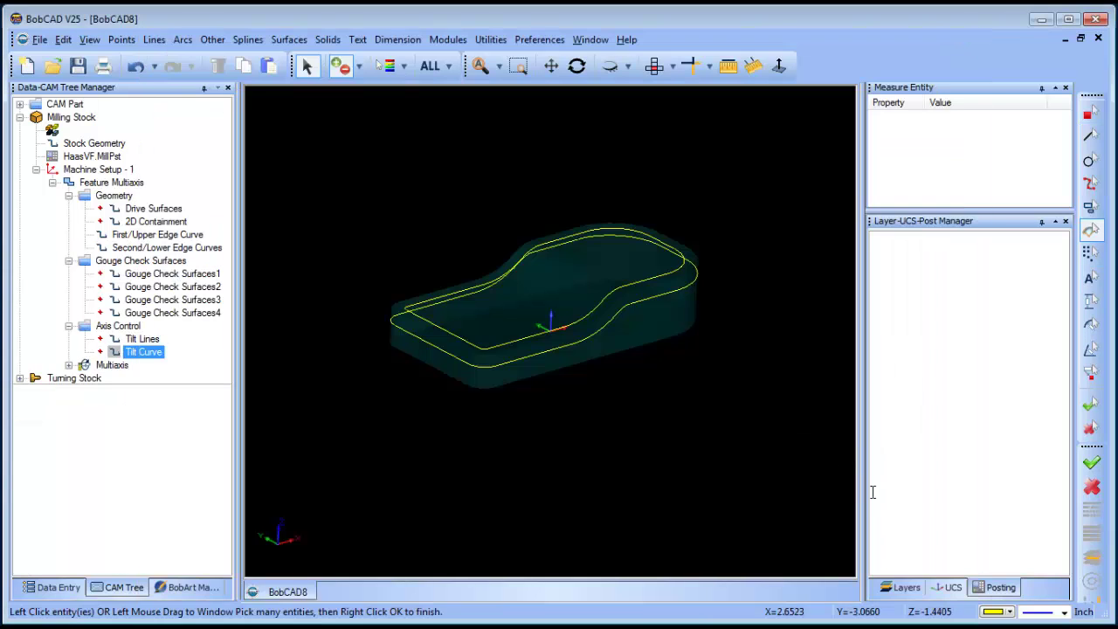
click(895, 590)
click(876, 266)
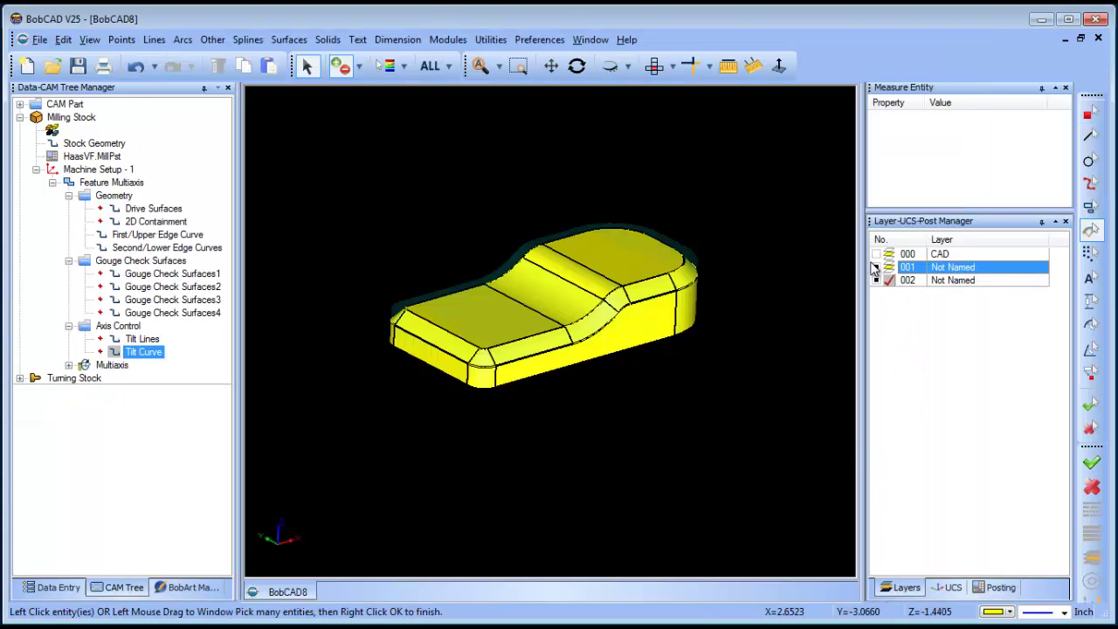
click(657, 295)
click(687, 278)
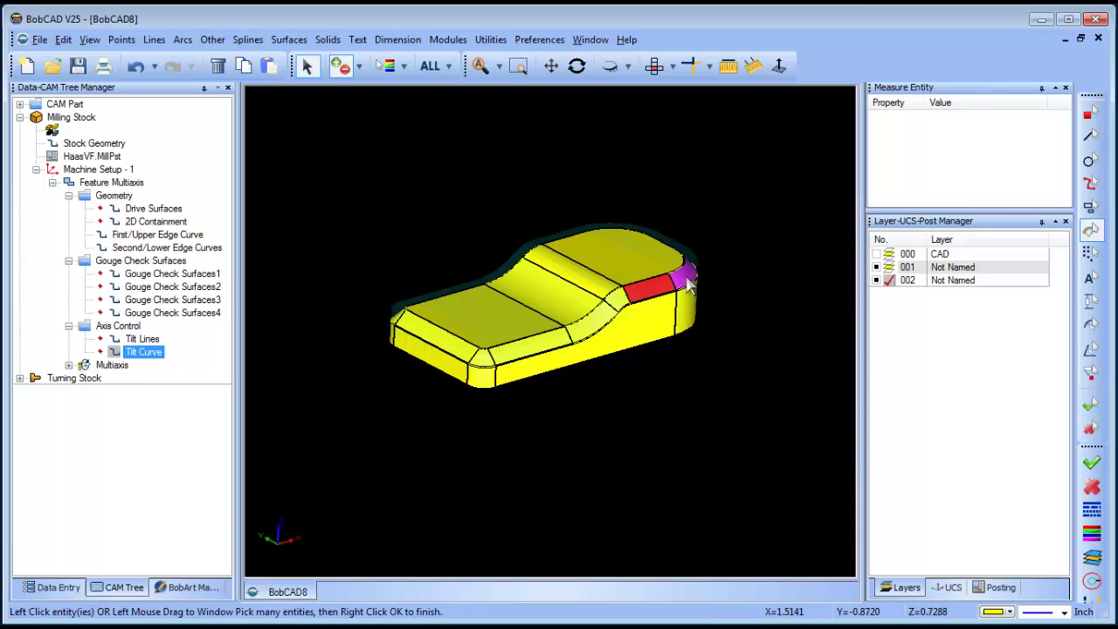
click(616, 313)
click(605, 328)
click(547, 353)
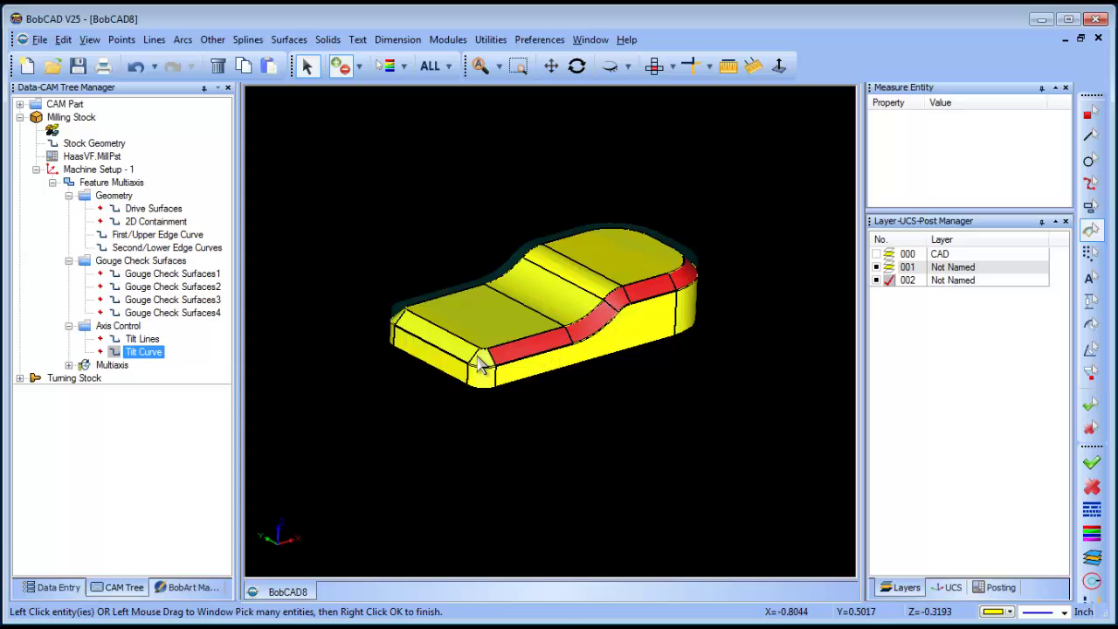
click(477, 362)
click(434, 336)
click(403, 326)
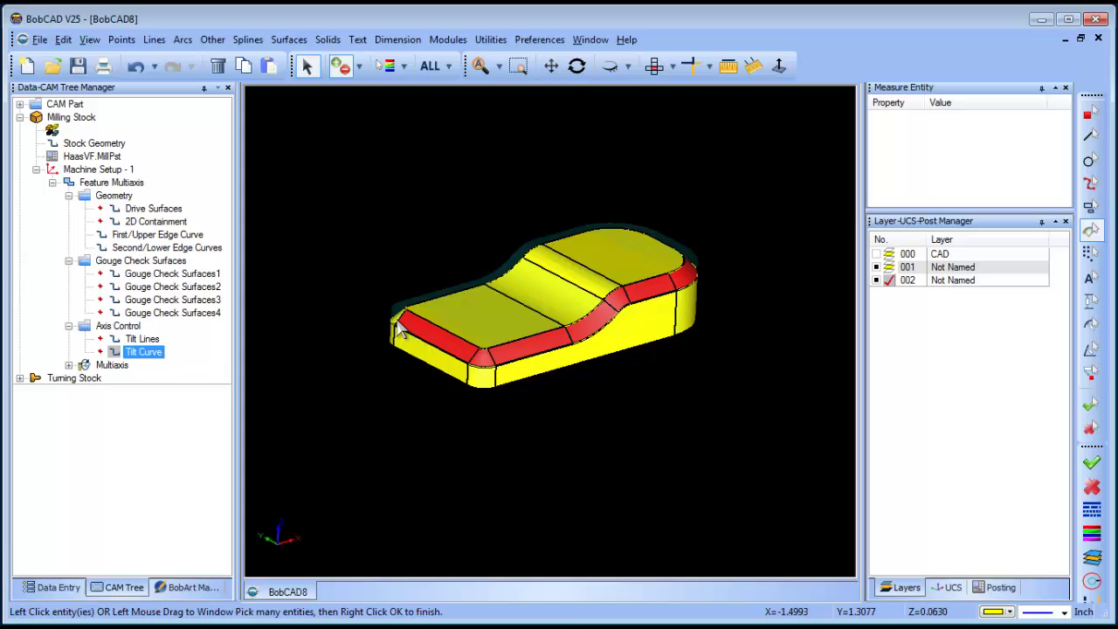
Add the far-side corner, long and curved chamfer faces, then orbit to check the selection
click(576, 65)
drag(519, 368, 647, 398)
click(307, 65)
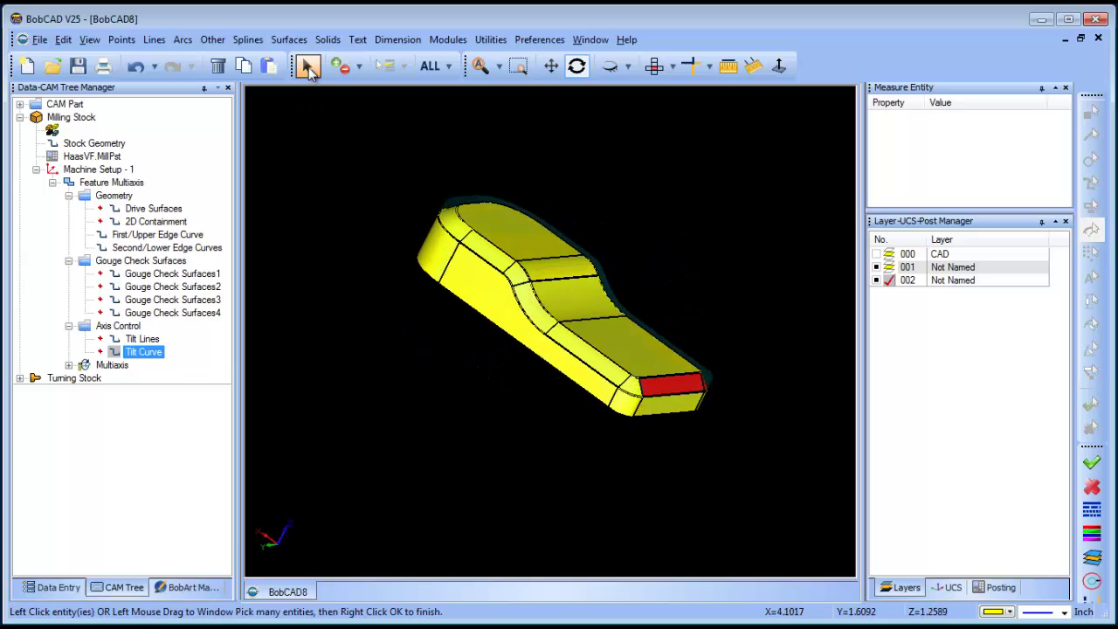
click(631, 389)
click(577, 350)
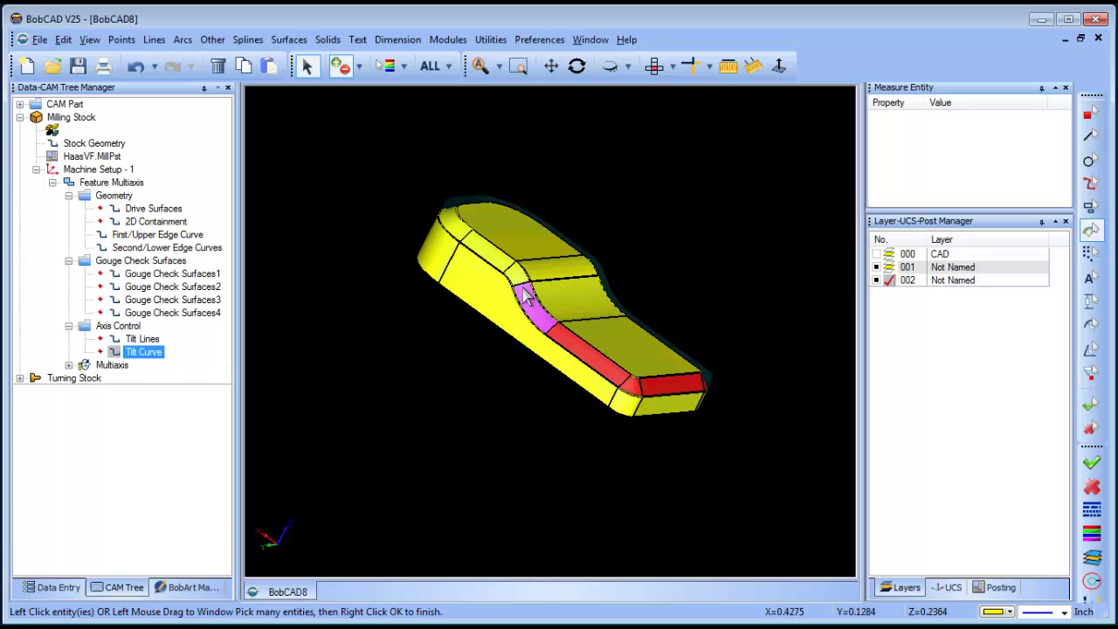
click(519, 283)
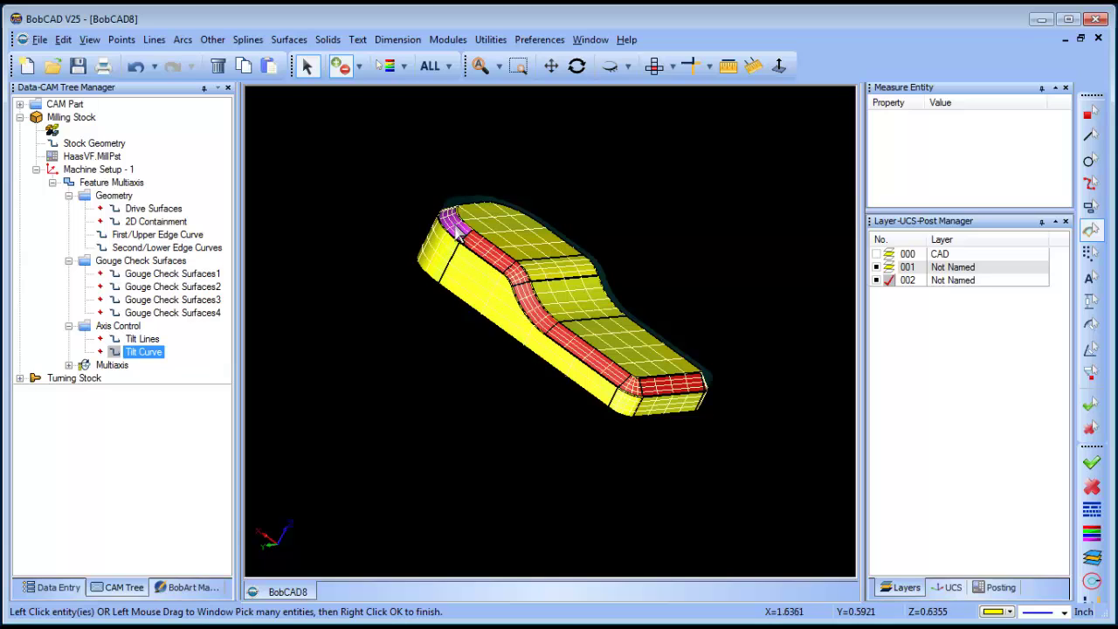
click(577, 66)
drag(617, 224, 489, 251)
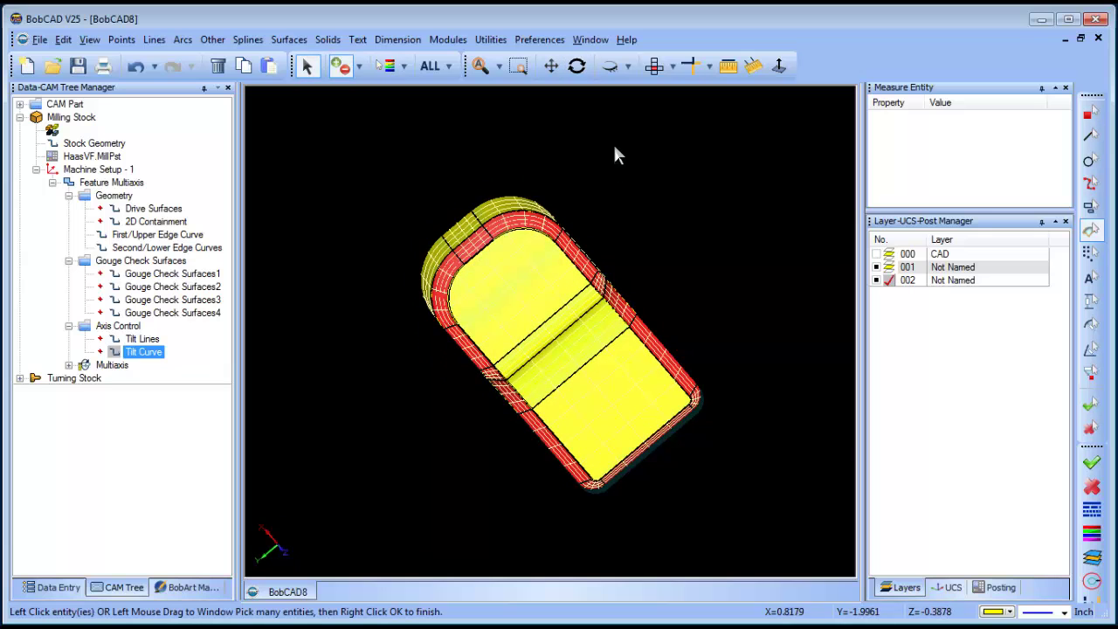
click(576, 66)
mouse_move(550, 279)
mouse_down()
mouse_move(532, 317)
mouse_move(559, 293)
mouse_move(582, 291)
mouse_move(554, 305)
mouse_move(579, 261)
mouse_move(575, 285)
mouse_up()
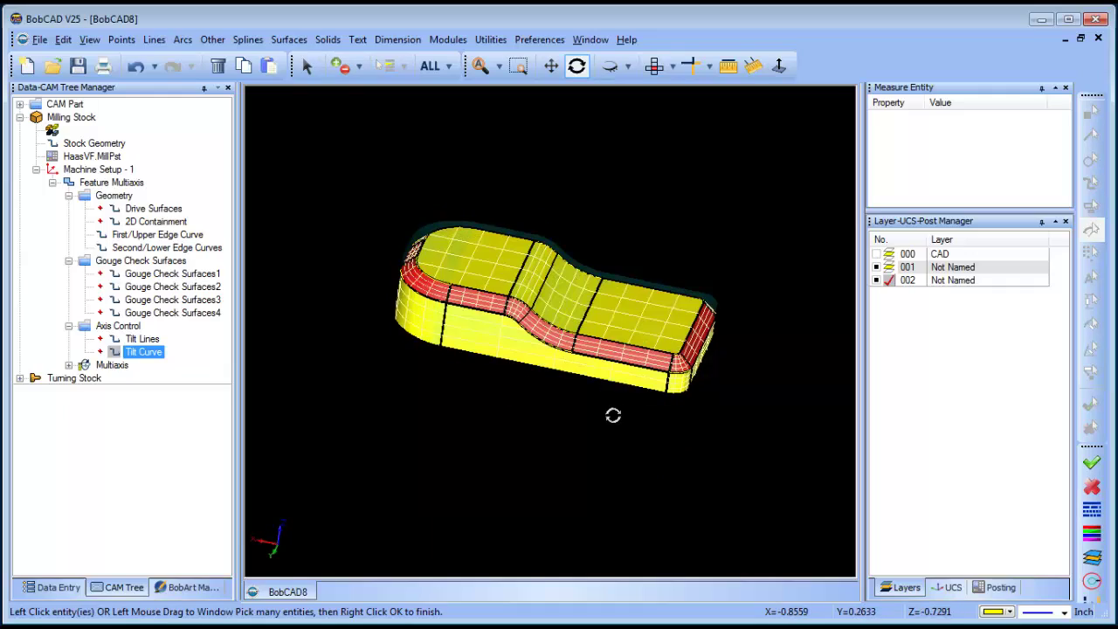
drag(613, 415, 512, 363)
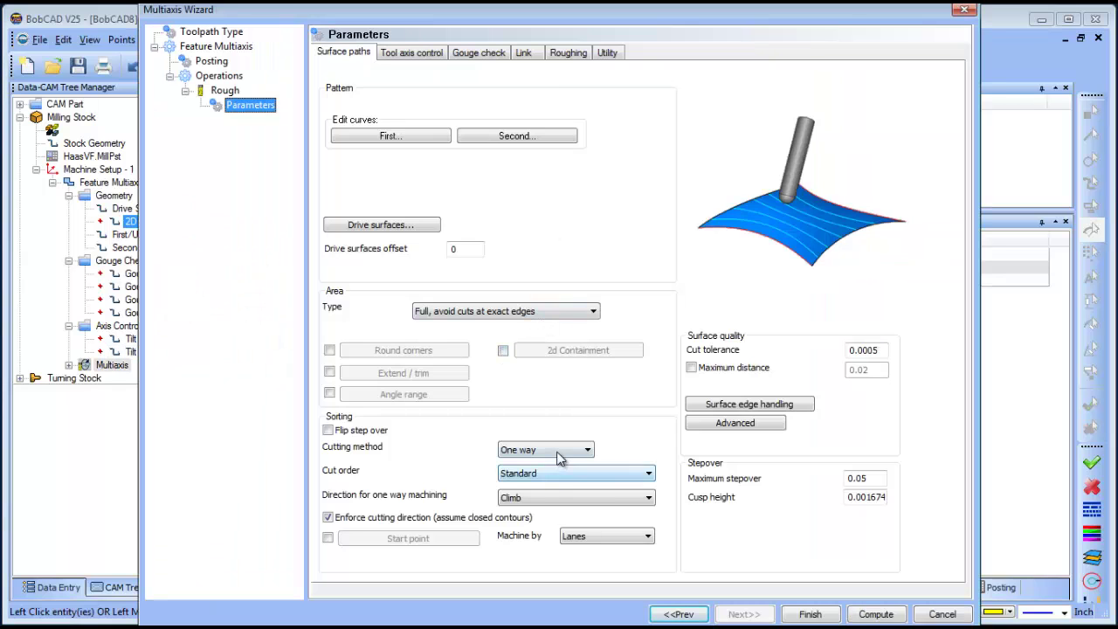
Set the Cutting method to Spiral and the tool axis Output format to 3 Axis
click(559, 452)
click(559, 486)
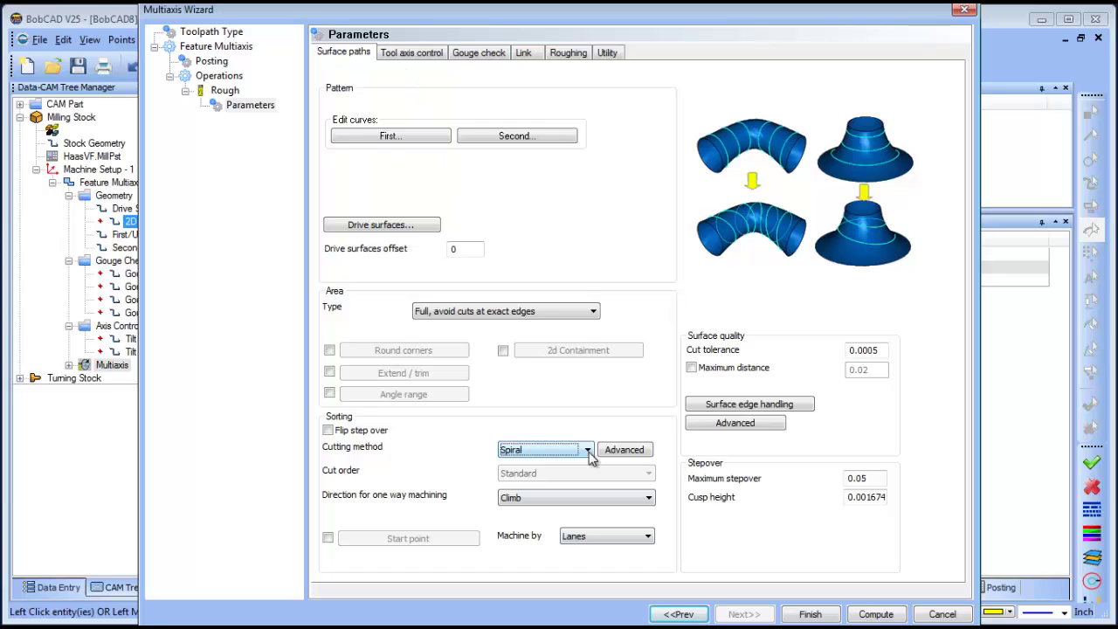
click(408, 55)
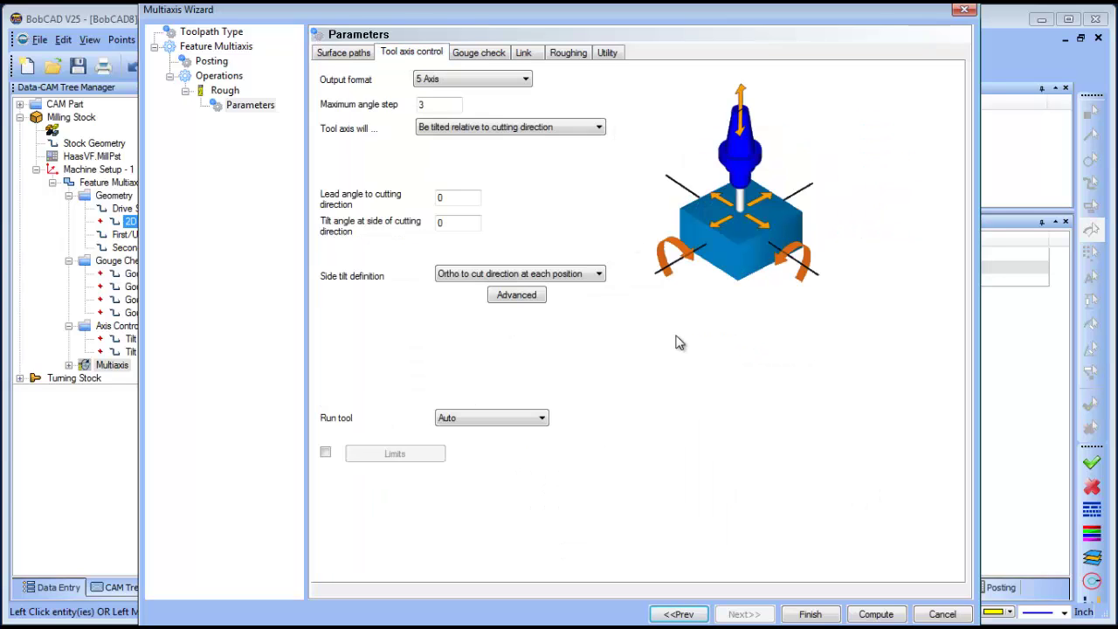
click(479, 78)
click(471, 93)
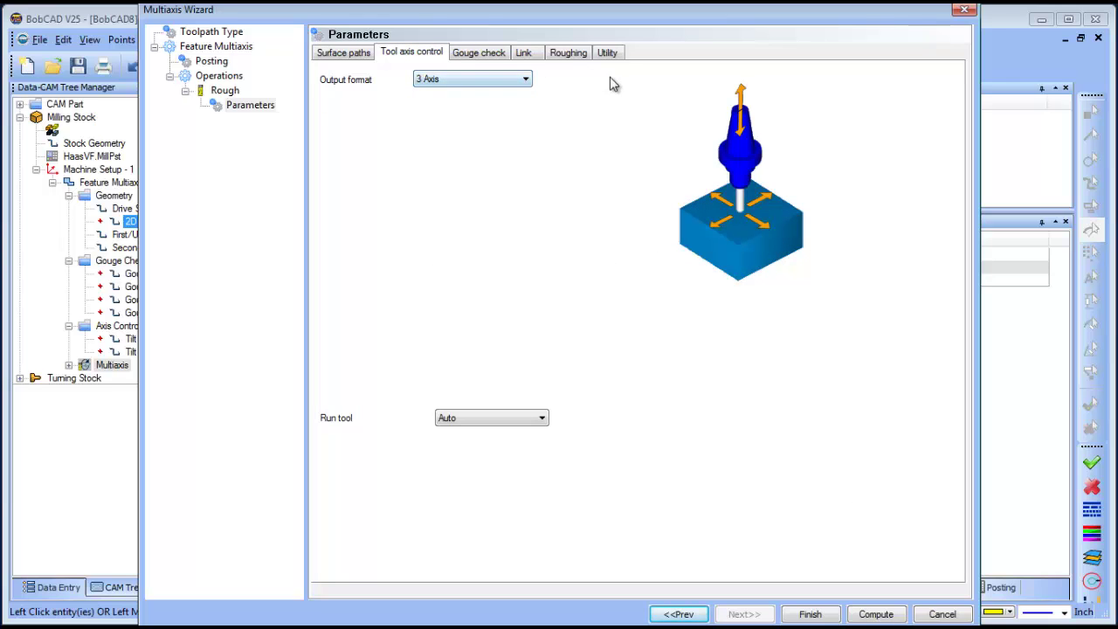
Compute the Multiaxis toolpath and orbit to a side view of the spiral around the chamfer
click(876, 614)
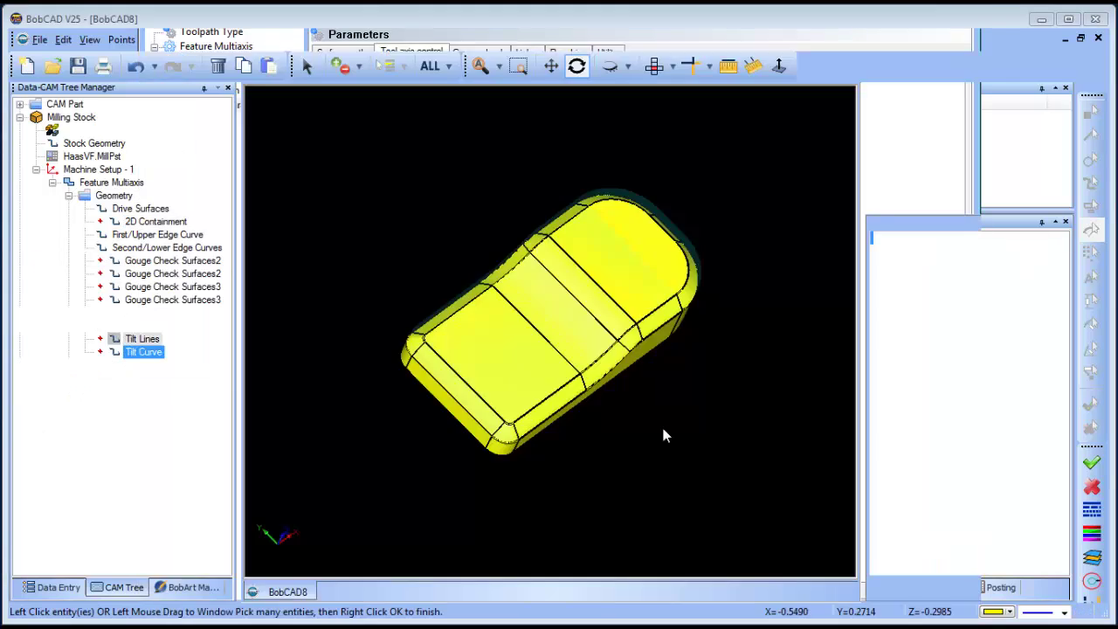
click(576, 65)
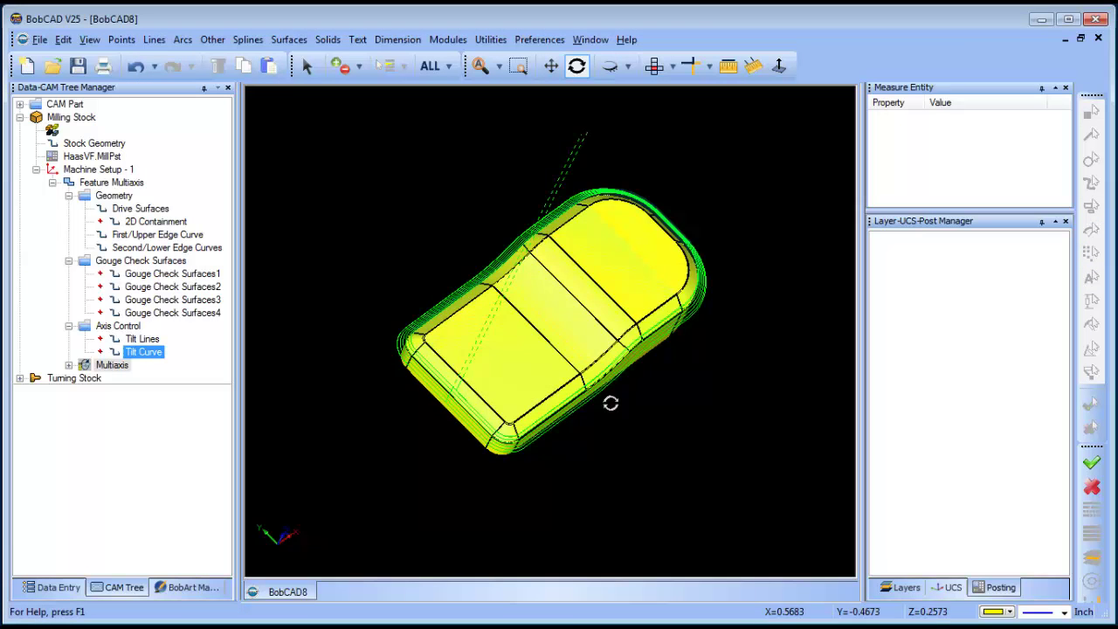
drag(608, 401, 629, 419)
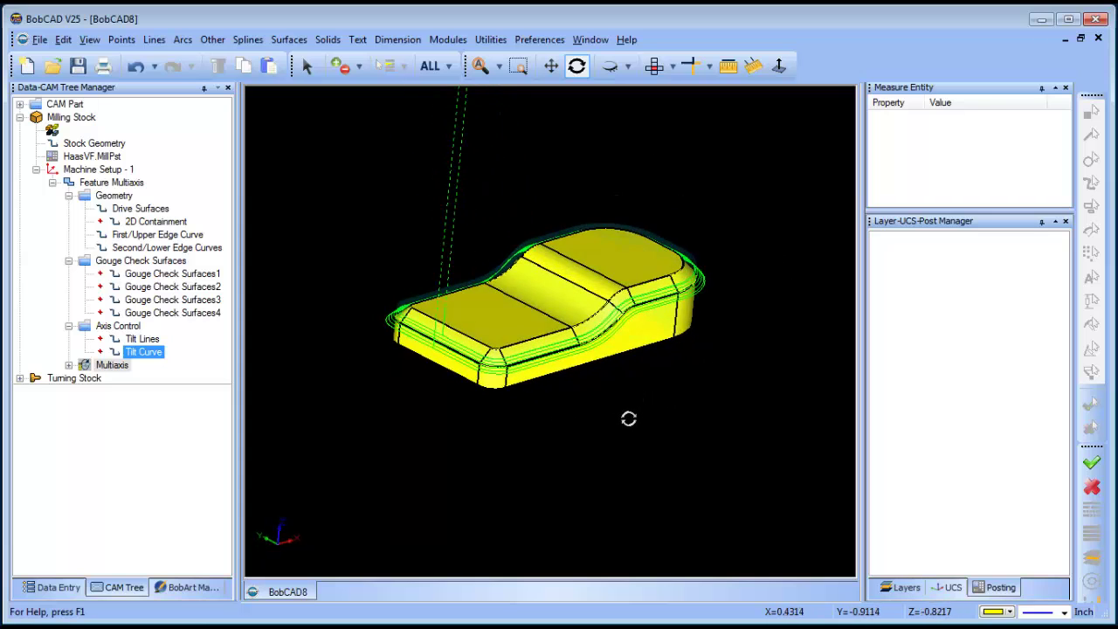
Launch Mill Simulation, widen its window, hide the machine model, and frame the part from the side
click(447, 40)
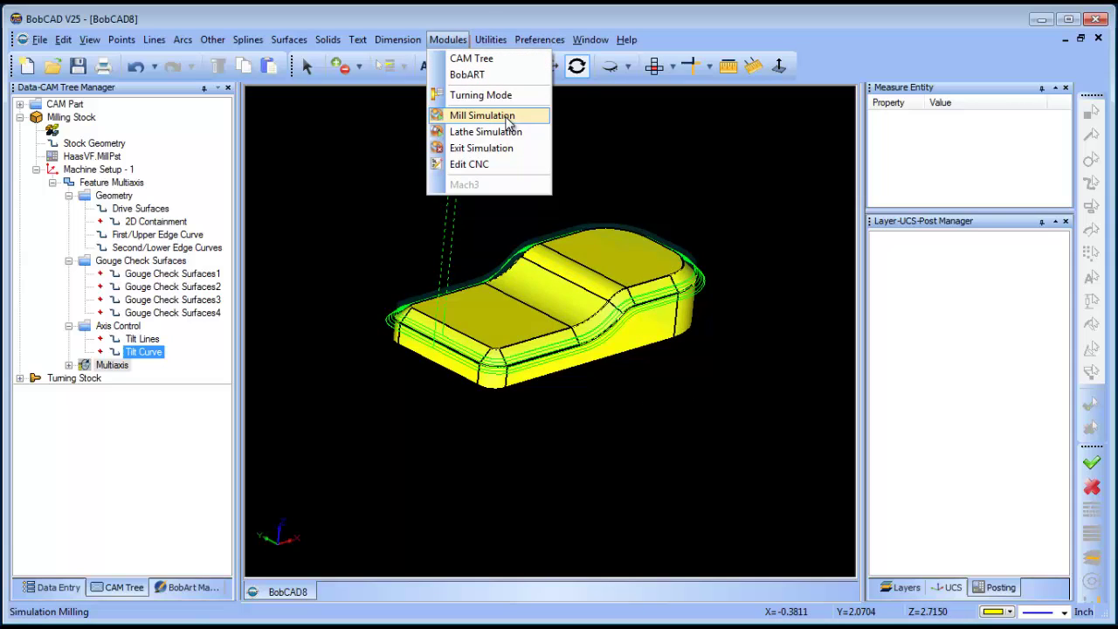
click(481, 114)
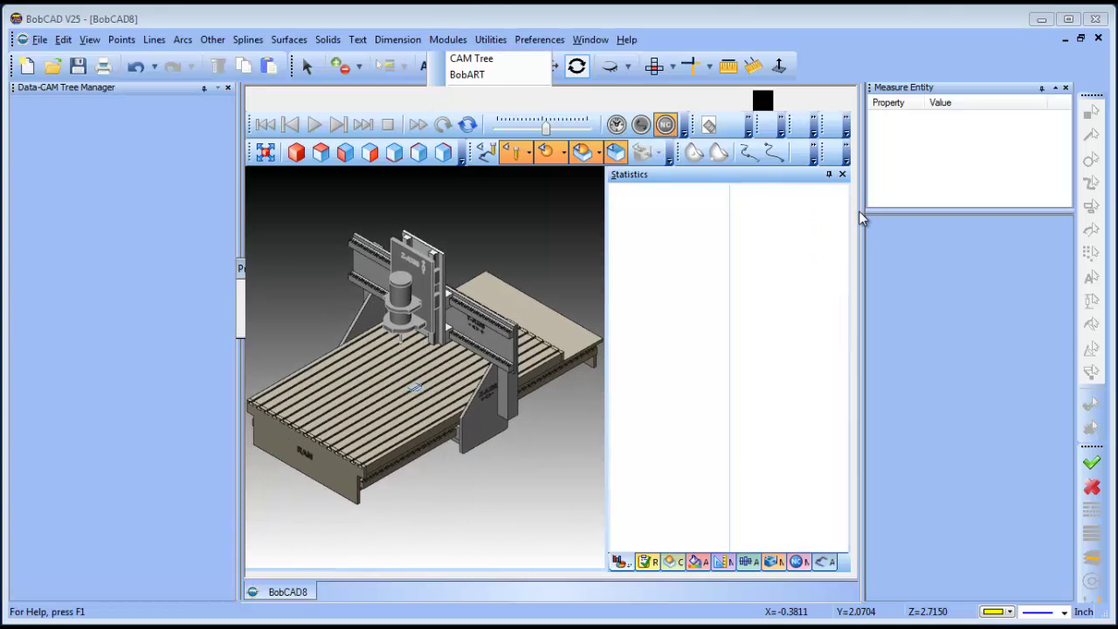
drag(862, 207, 994, 207)
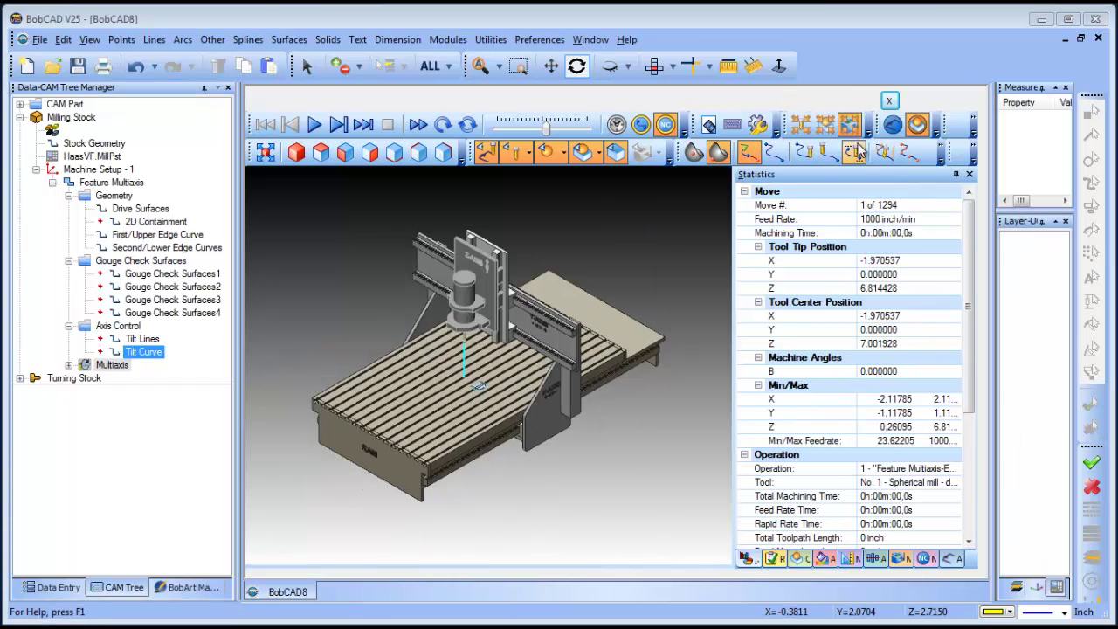
click(837, 131)
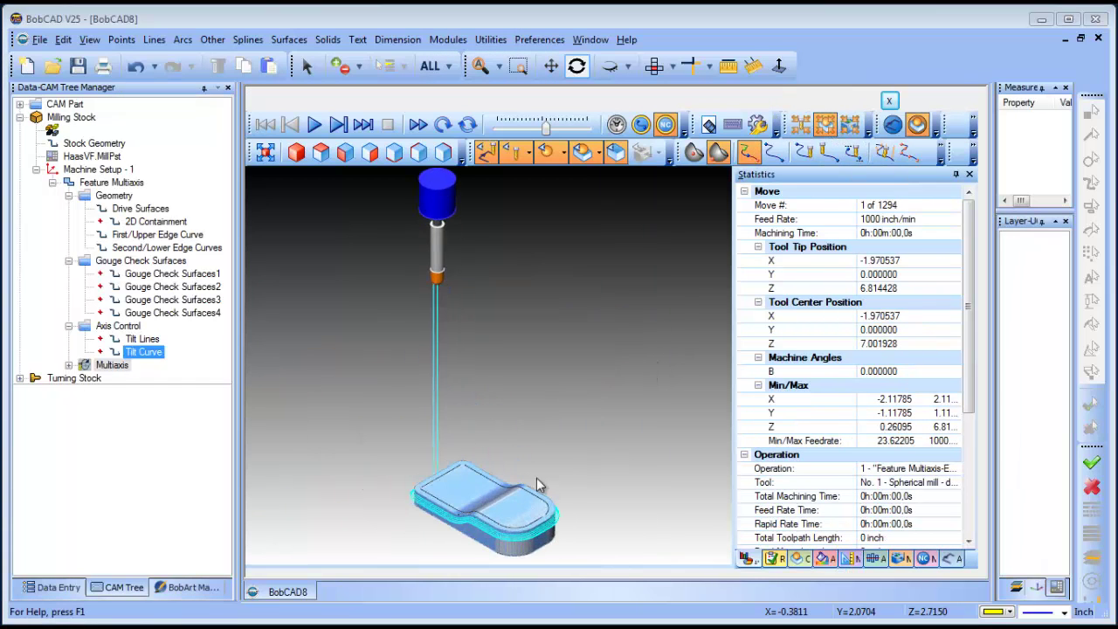
drag(646, 375, 531, 497)
scroll(531, 495, up, 5)
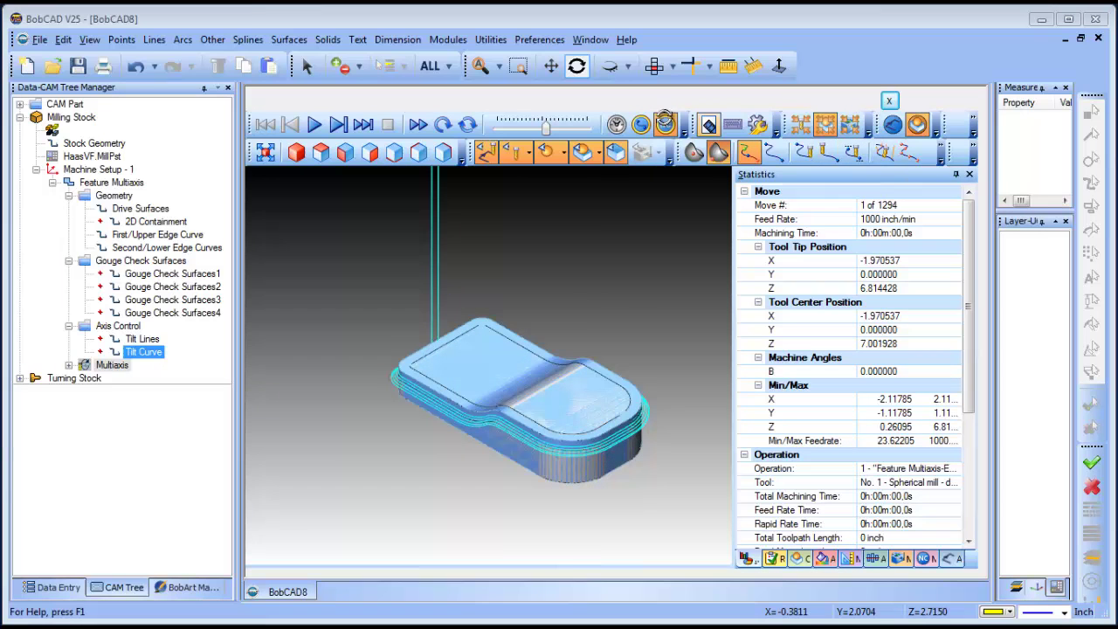
click(548, 152)
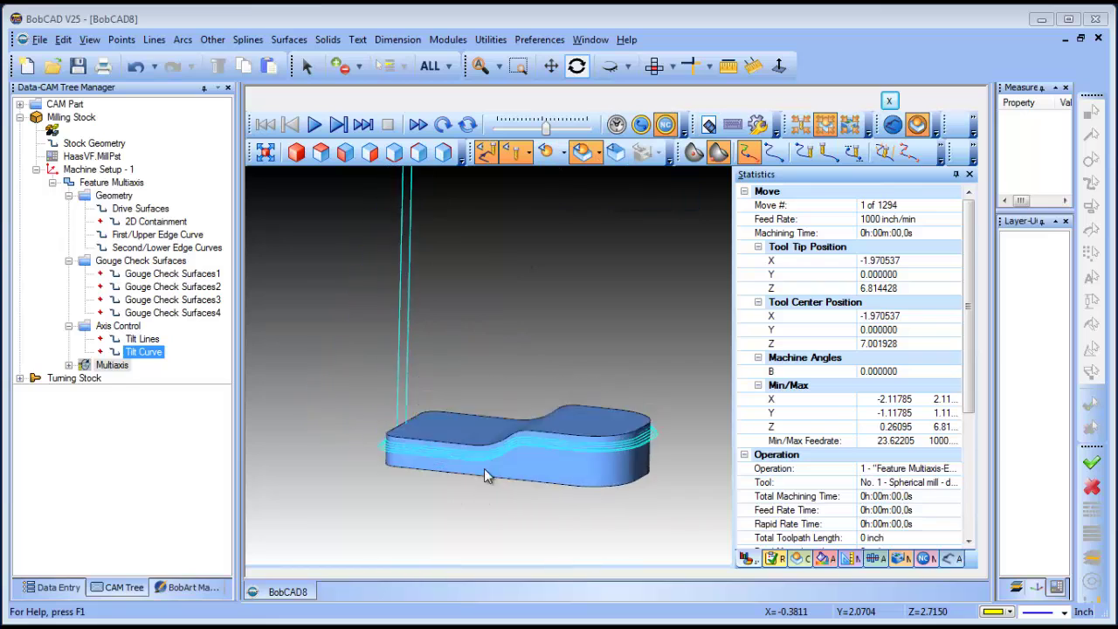
drag(484, 469, 498, 429)
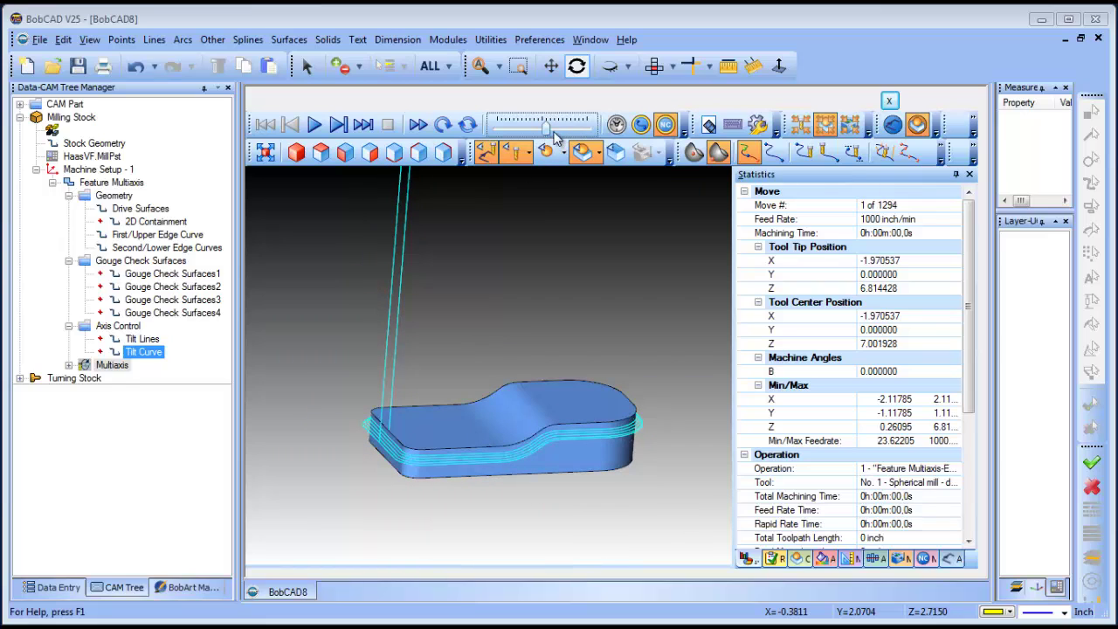
Step the simulation forward move by move, then play it at higher speed to move 1294
click(339, 125)
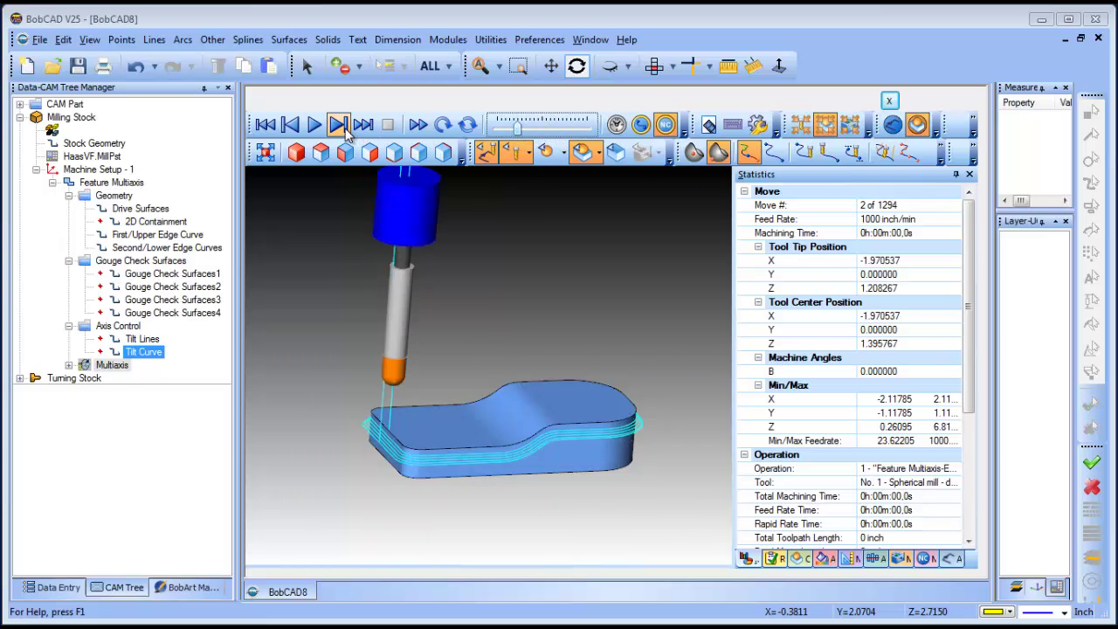
click(339, 125)
click(339, 125)
click(339, 125)
click(339, 125)
click(339, 125)
click(339, 125)
click(339, 125)
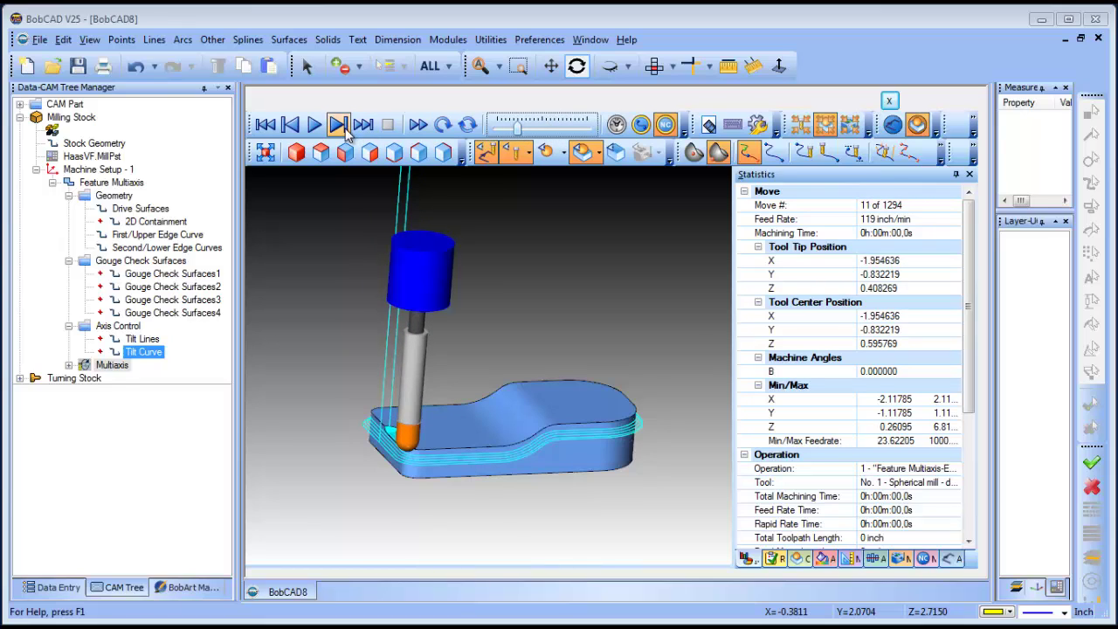
click(339, 125)
click(339, 125)
click(339, 125)
click(339, 125)
click(339, 125)
click(339, 124)
click(339, 125)
click(339, 125)
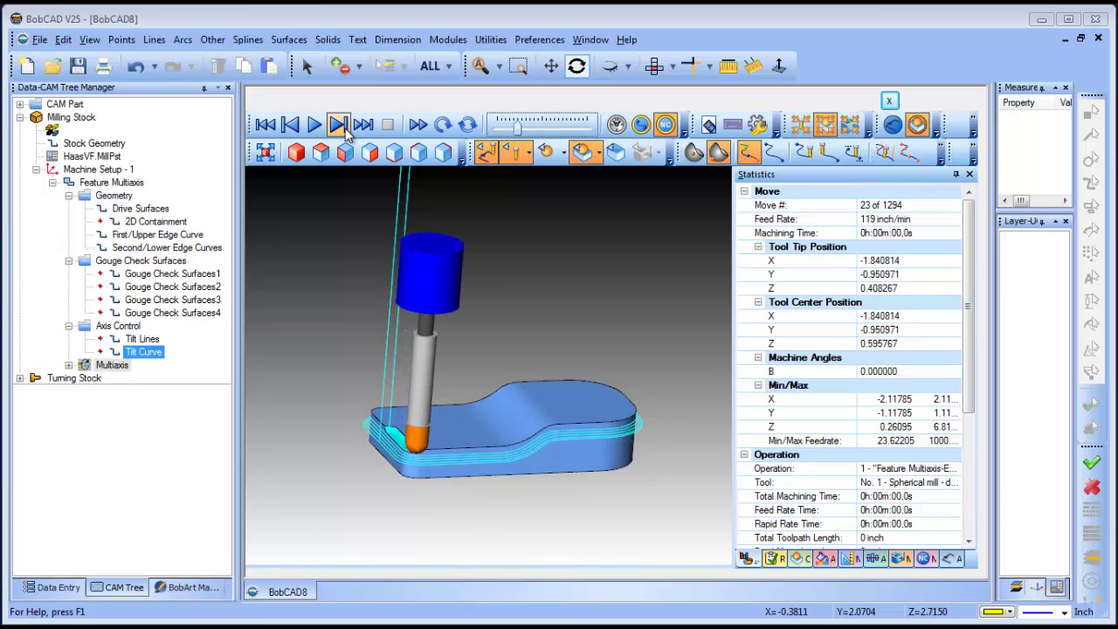
click(339, 124)
click(339, 125)
click(339, 125)
click(339, 125)
click(339, 125)
click(339, 125)
click(339, 125)
click(339, 125)
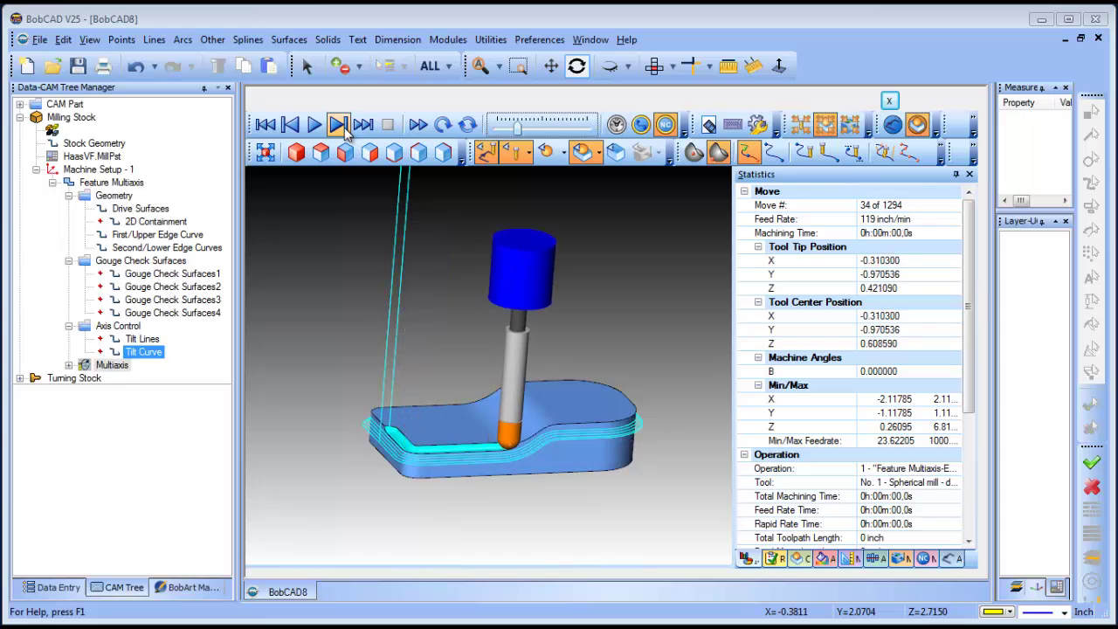
click(339, 125)
click(339, 125)
click(339, 125)
click(339, 125)
click(338, 125)
click(338, 125)
click(339, 125)
click(339, 125)
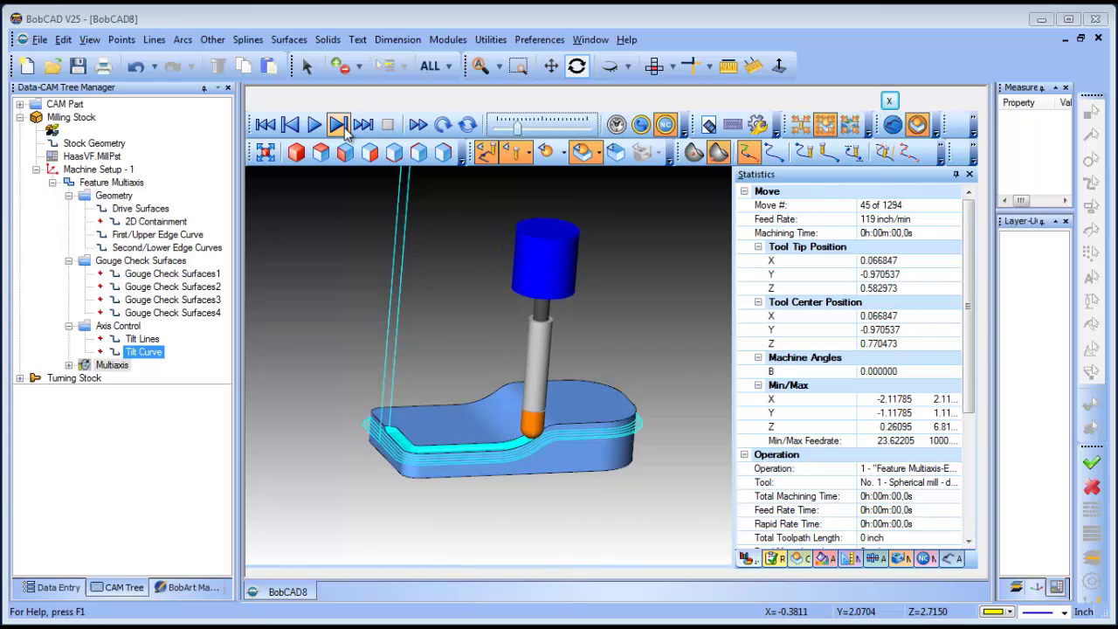
click(339, 125)
click(338, 125)
click(338, 125)
click(339, 125)
click(339, 125)
click(339, 125)
click(339, 125)
click(339, 125)
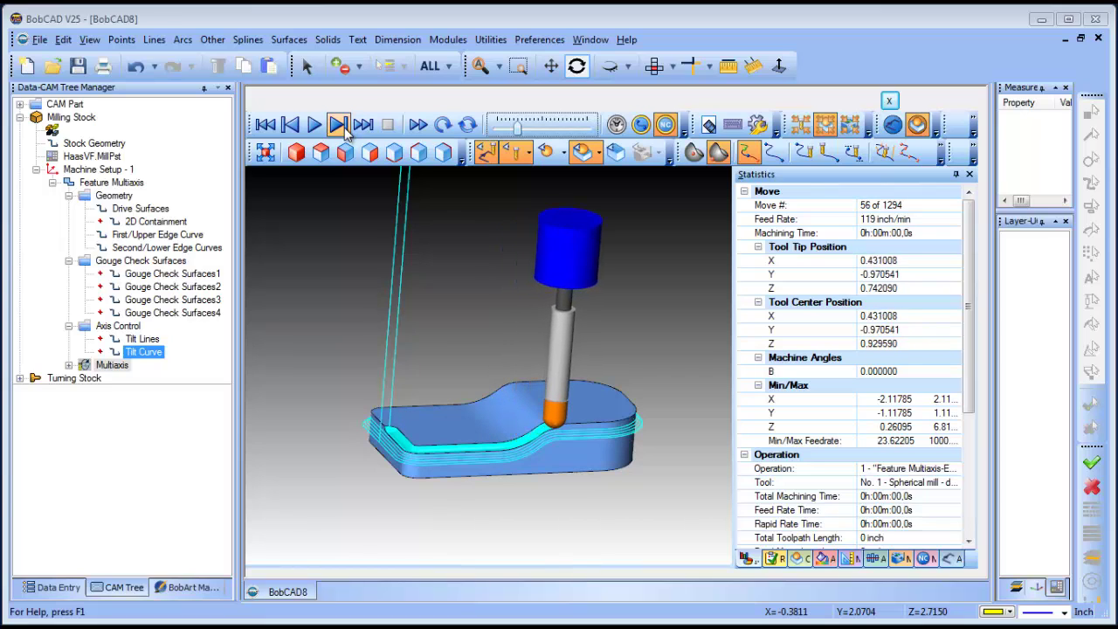
click(339, 124)
click(339, 125)
click(339, 124)
click(339, 125)
click(338, 125)
click(339, 124)
click(339, 125)
click(339, 125)
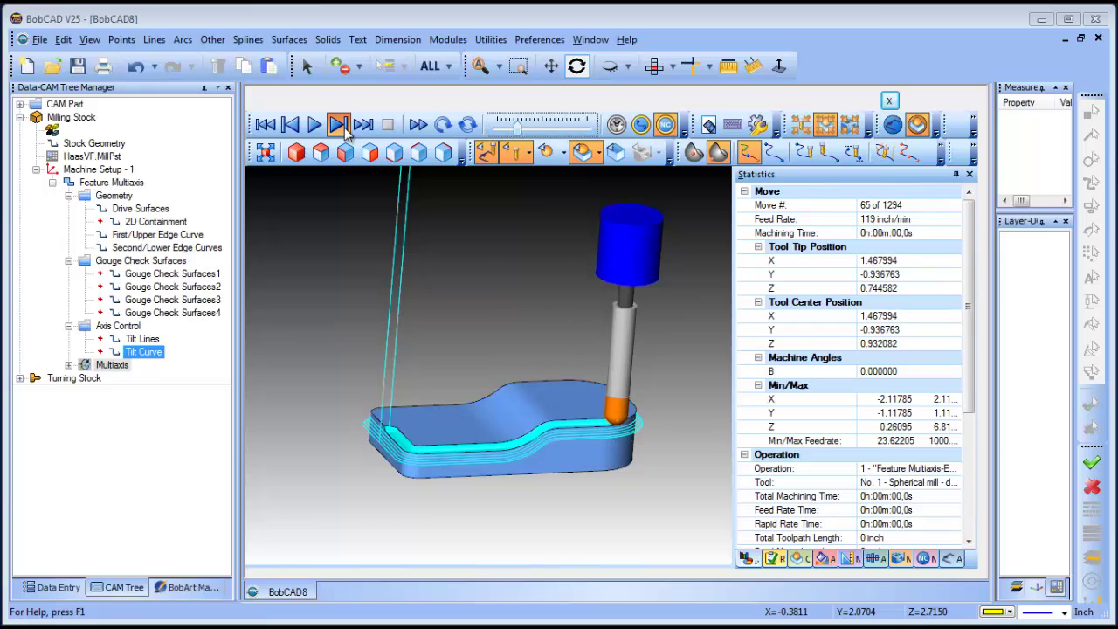
click(339, 125)
click(339, 125)
click(339, 125)
click(339, 125)
click(316, 125)
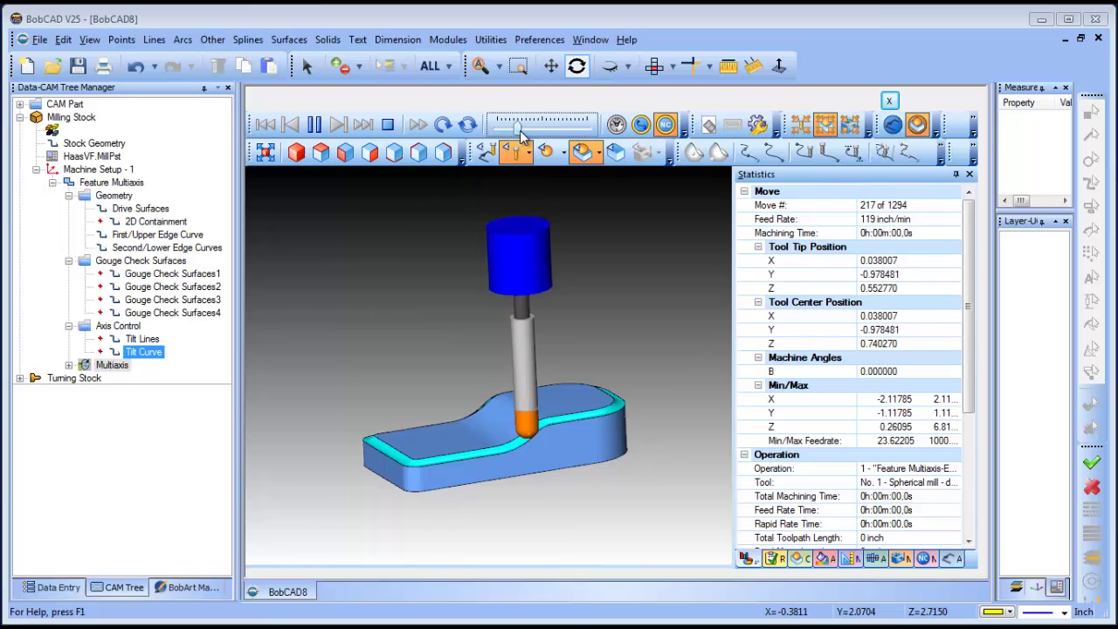
drag(519, 128, 551, 132)
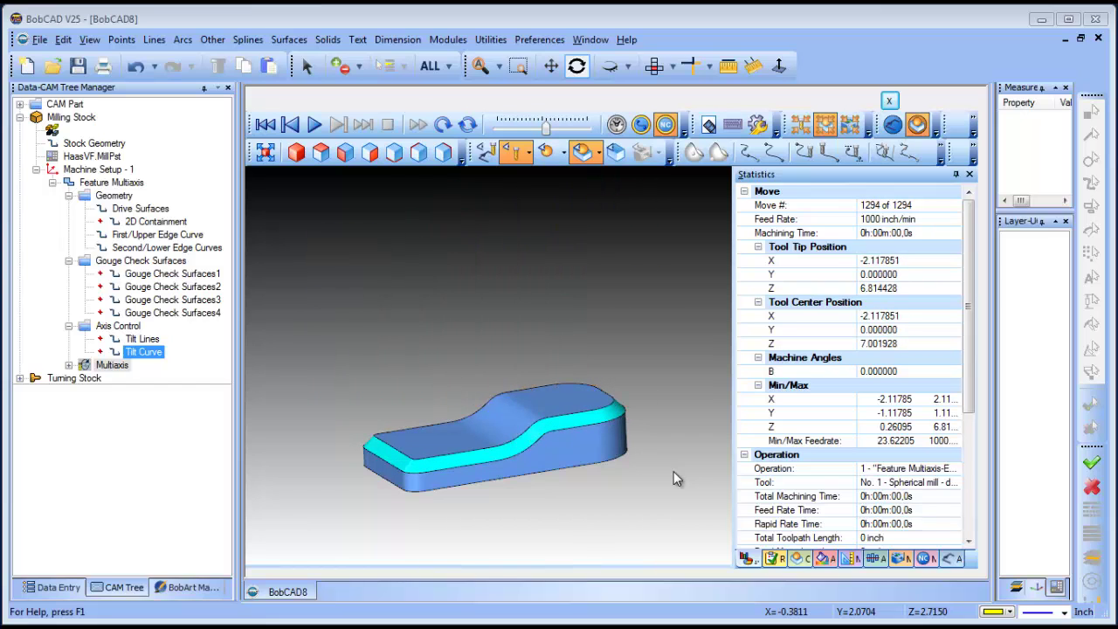
middle_drag(544, 500, 566, 507)
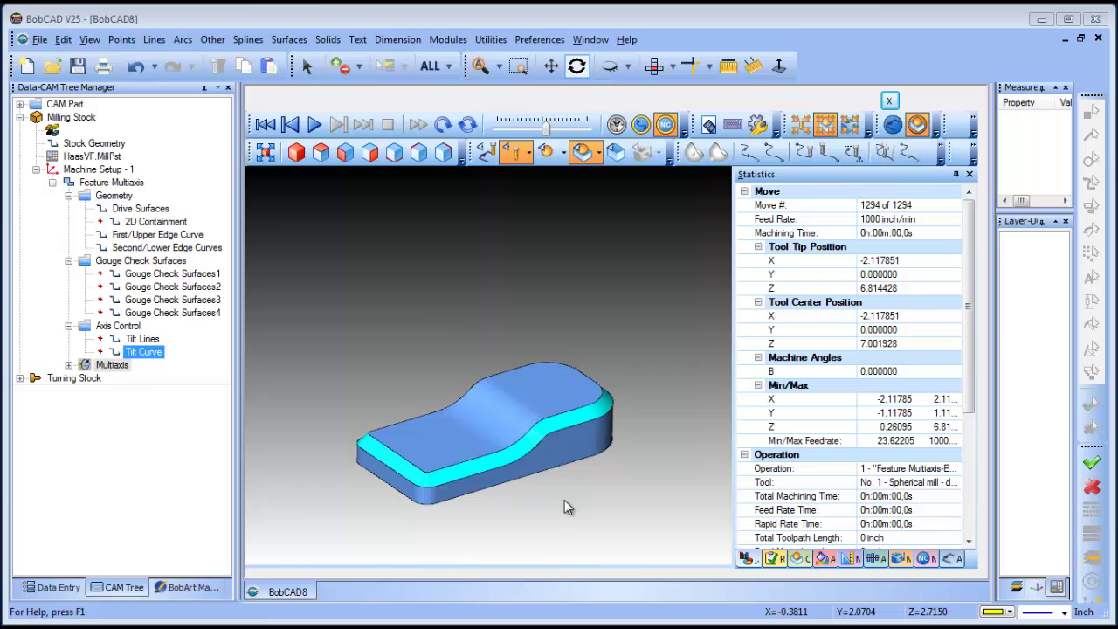
key(Up)
key(Up)
key(Up)
key(Up)
key(Up)
key(Up)
key(Up)
key(Up)
key(Up)
key(Up)
key(Up)
key(Up)
key(Up)
key(Up)
key(Up)
key(Up)
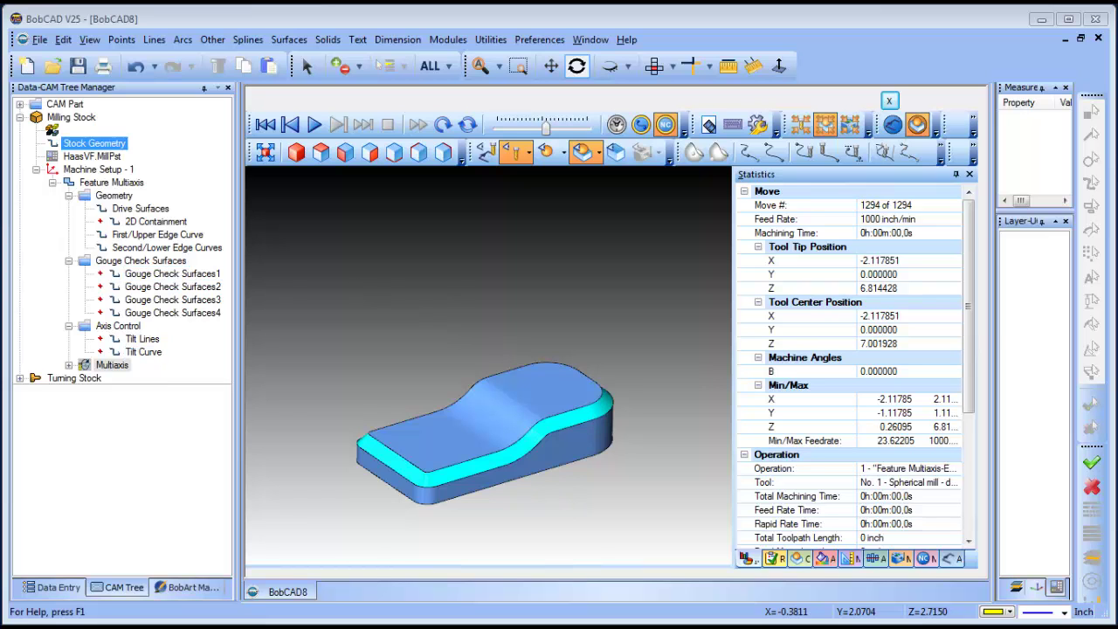